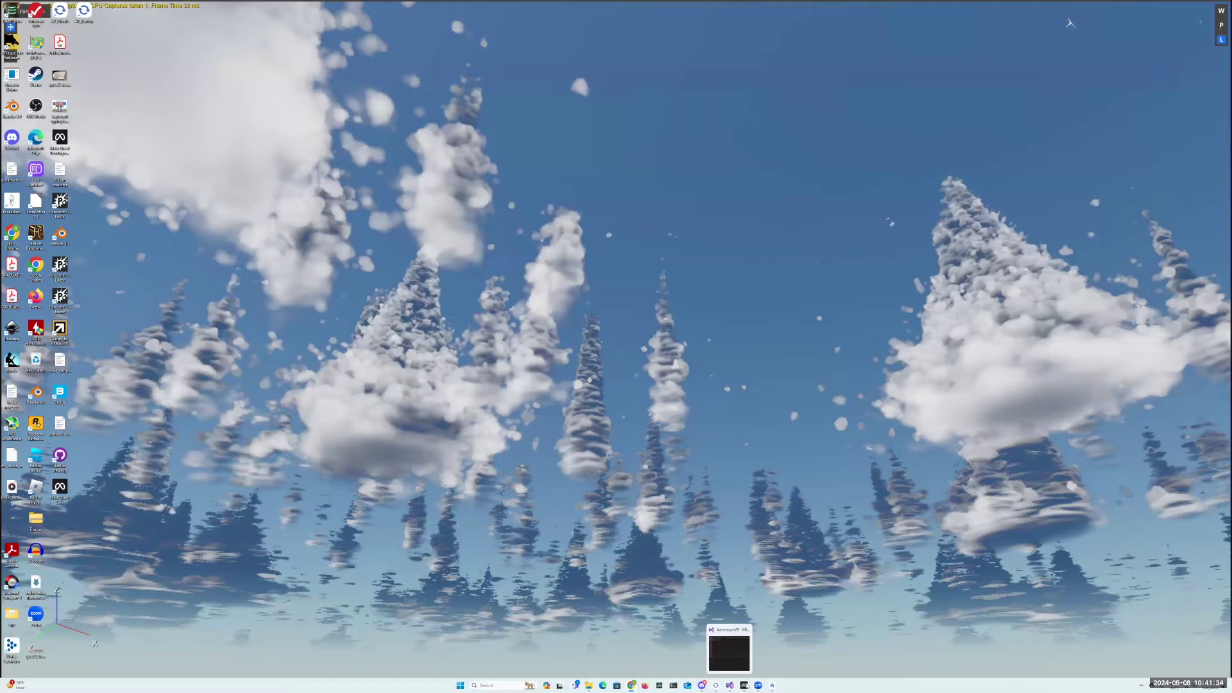
Restore Visual Studio and launch the AdventureVR editor under the Local Windows Debugger.
left_click(729, 653)
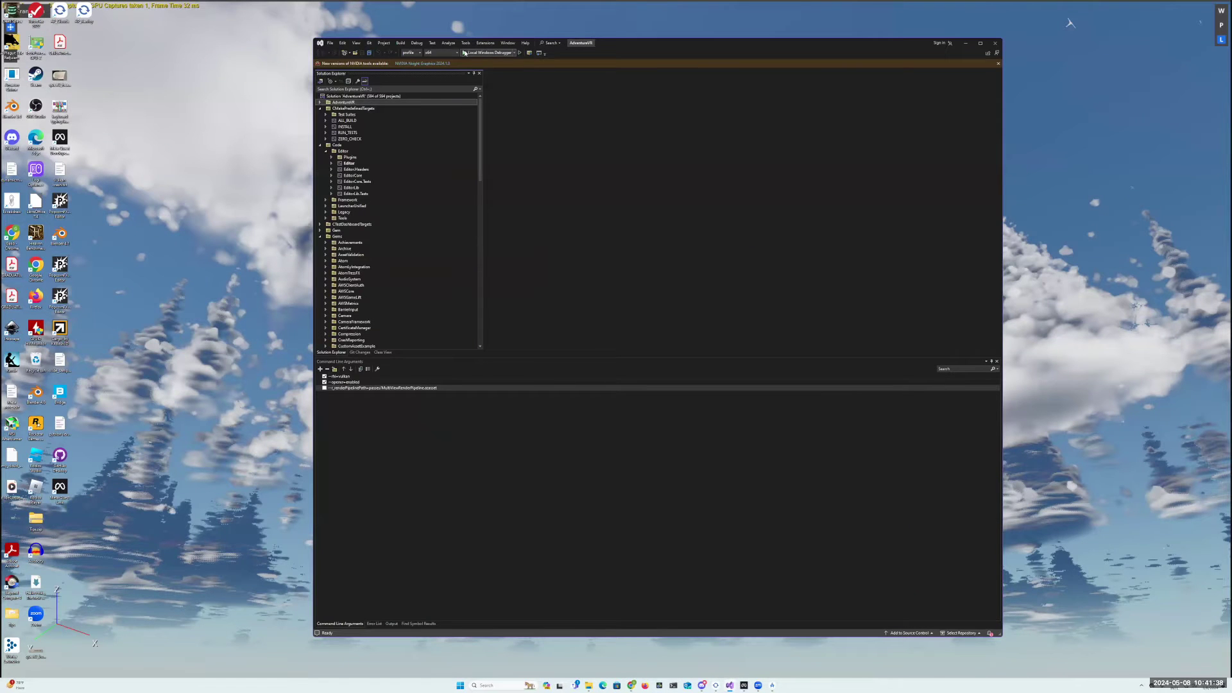
left_click(464, 53)
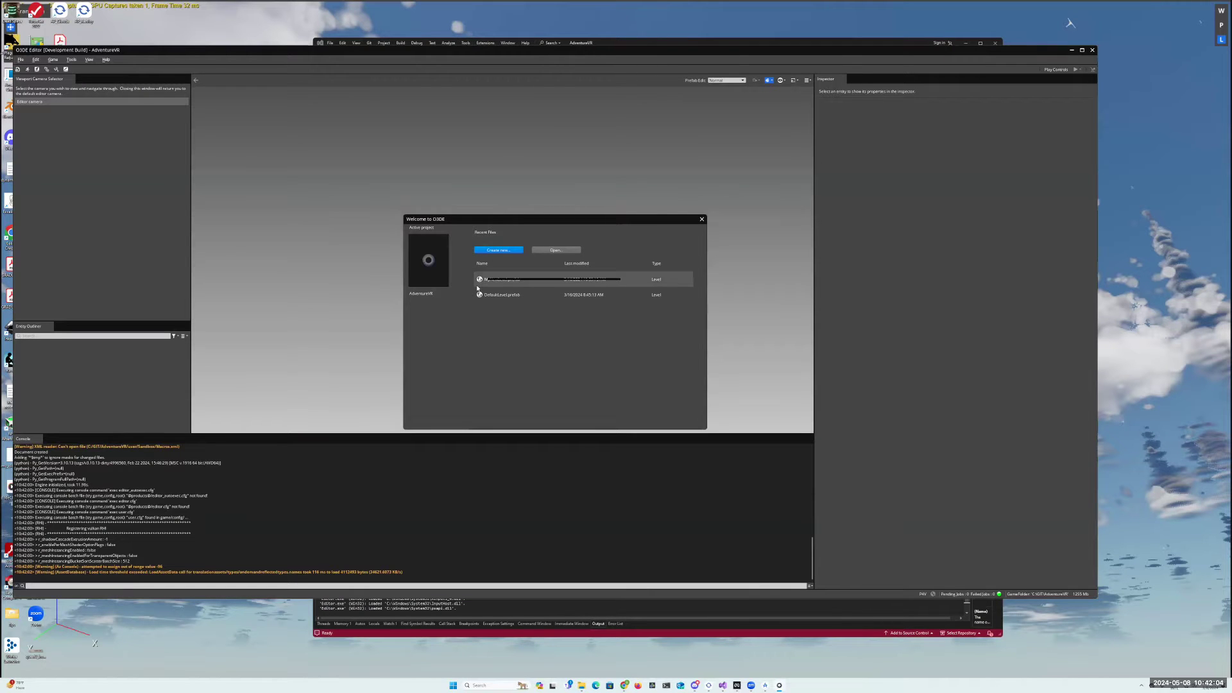
Open MyNewLevel.prefab from Recent Files and nudge the editor window into place.
double_click(502, 280)
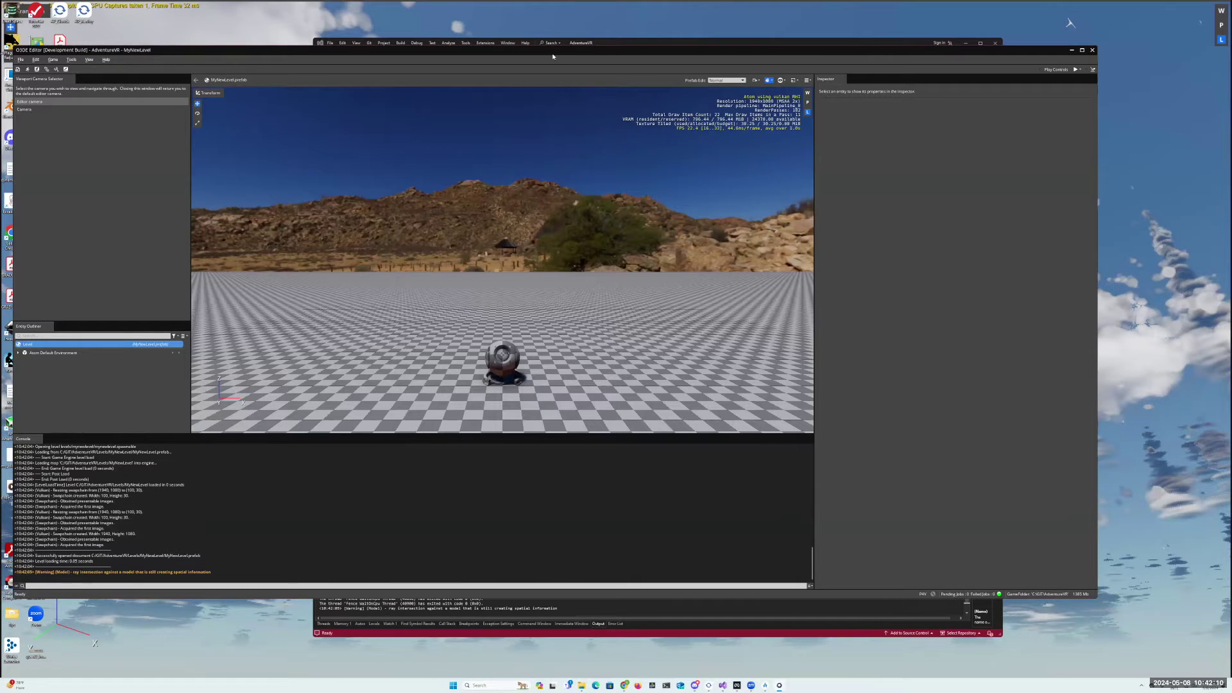
left_click_drag(553, 54, 572, 54)
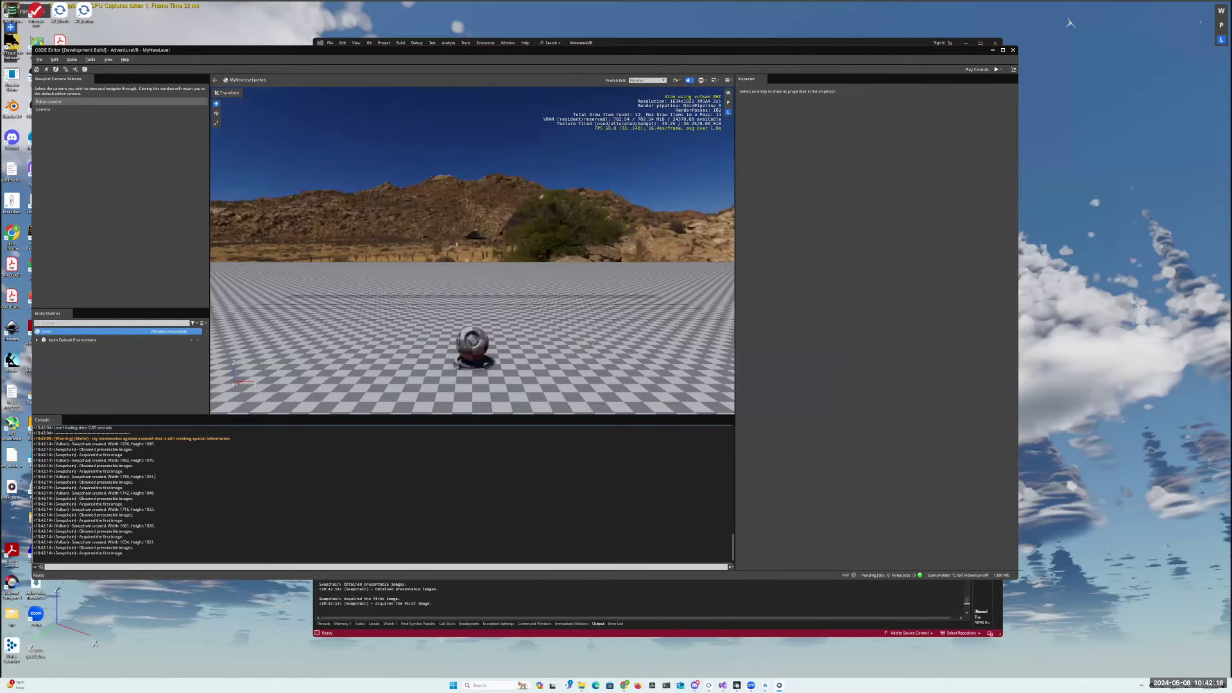
Bring up Meta Quest Developer Hub from the taskbar over the O3DE Editor.
left_click(737, 686)
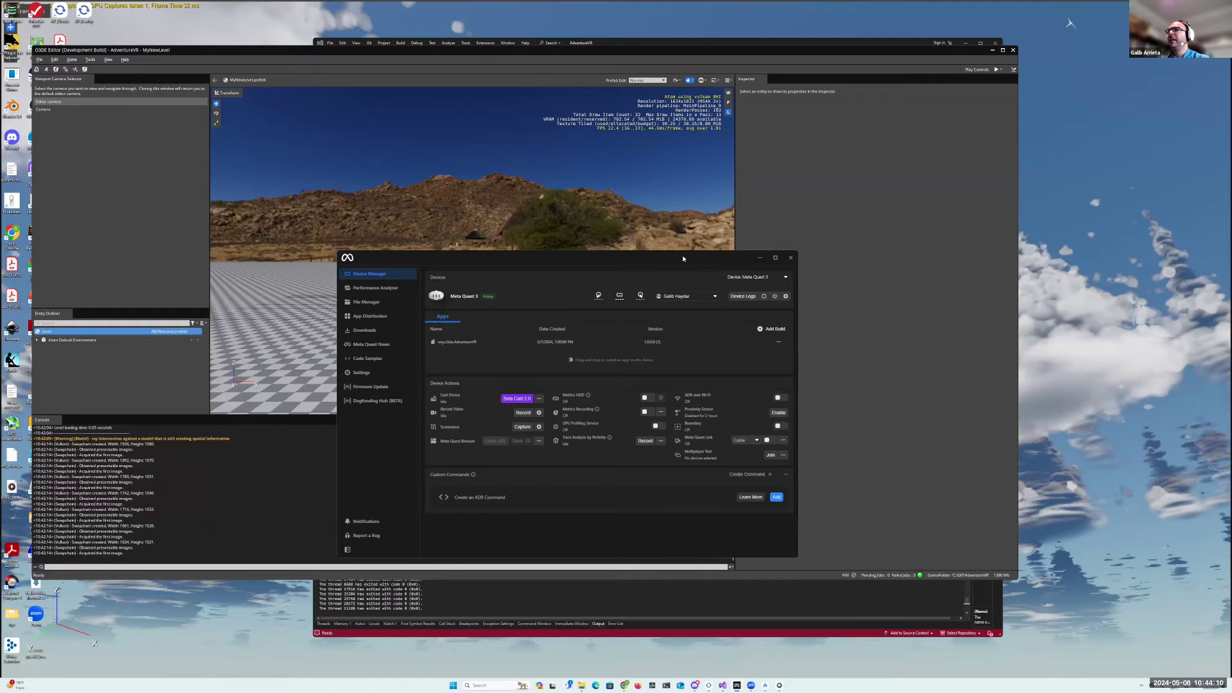
Reposition Developer Hub, enable Meta Quest Link for the Quest 3, and minimize the Link app.
left_click_drag(672, 258, 602, 252)
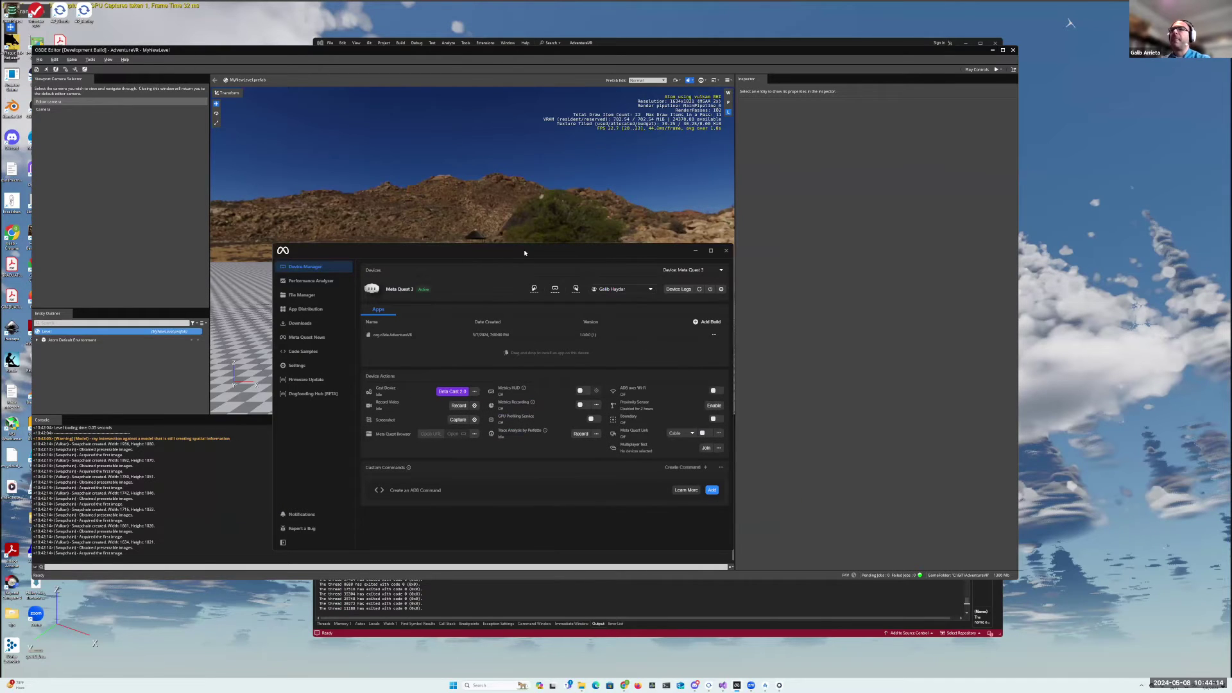
left_click_drag(526, 252, 543, 251)
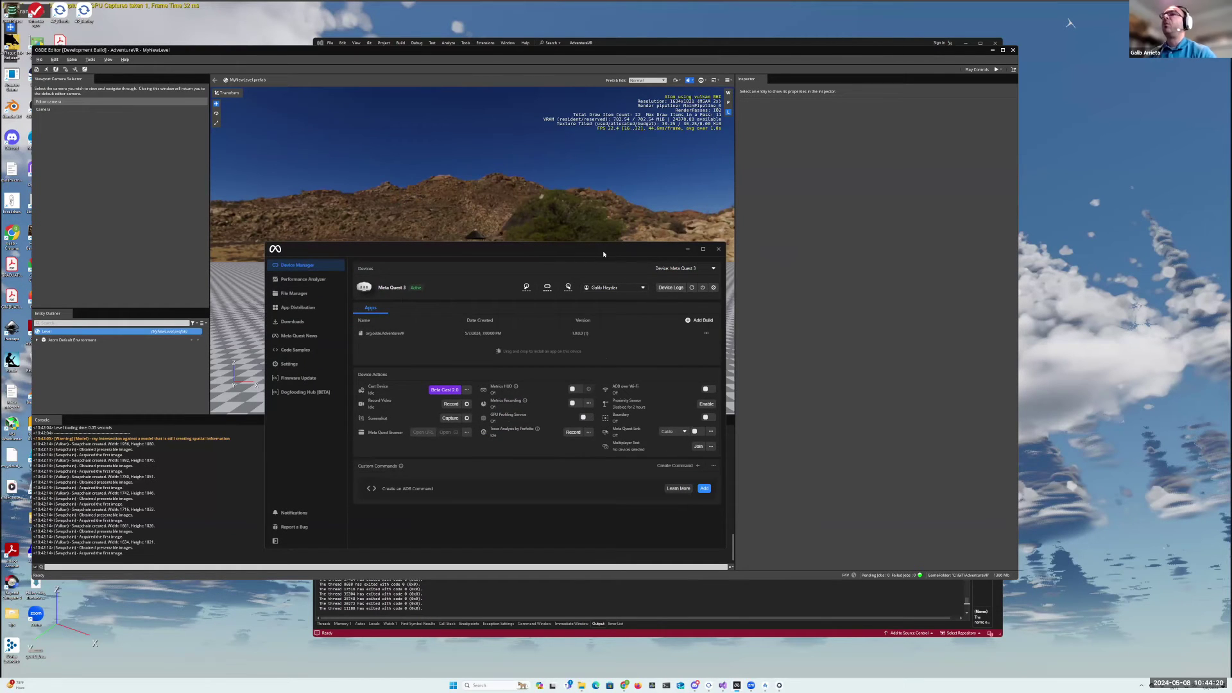
left_click_drag(597, 250, 648, 257)
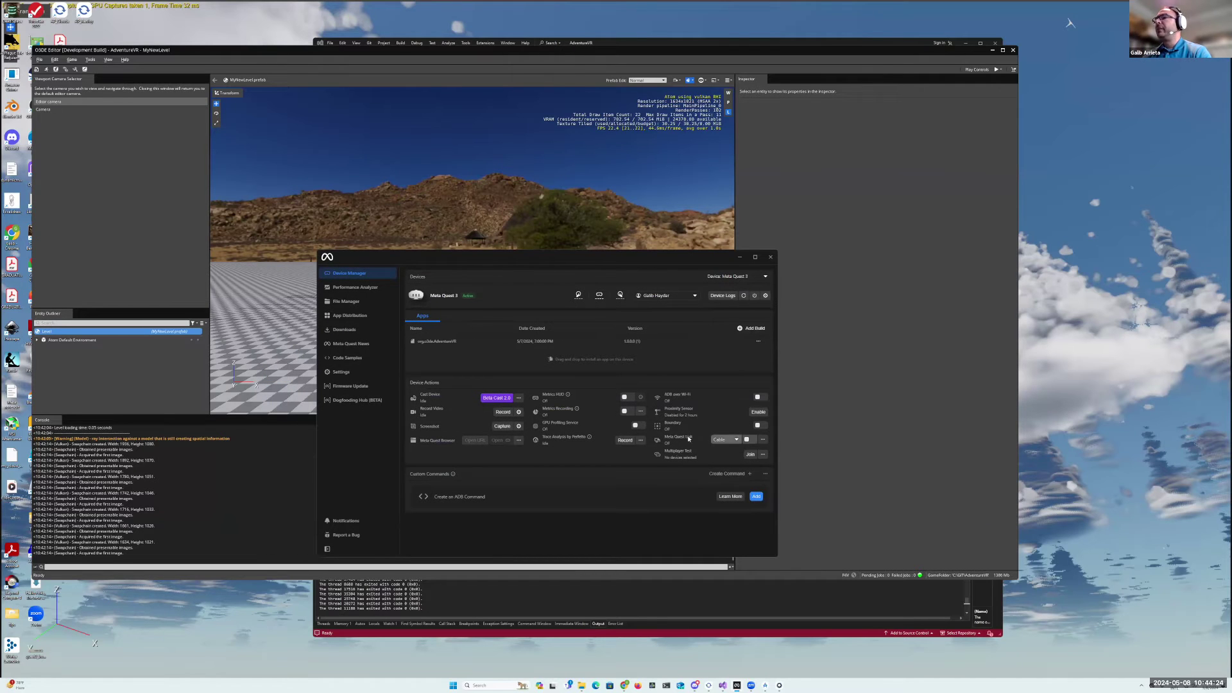
left_click(749, 440)
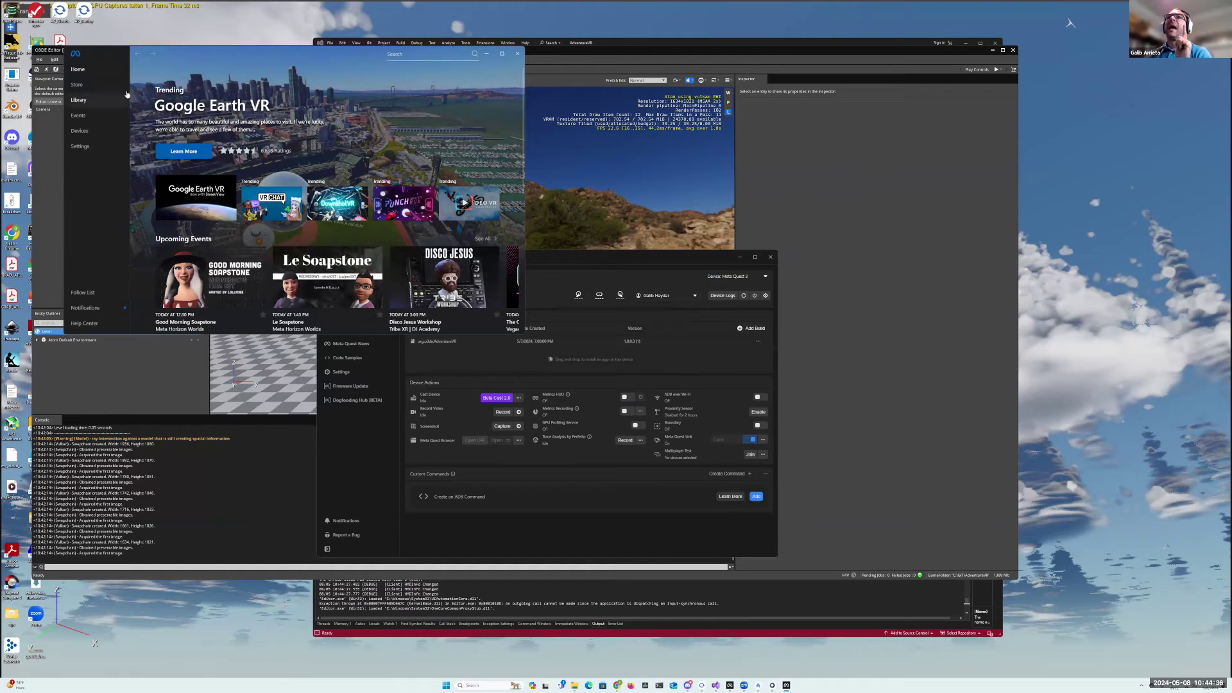
left_click(488, 54)
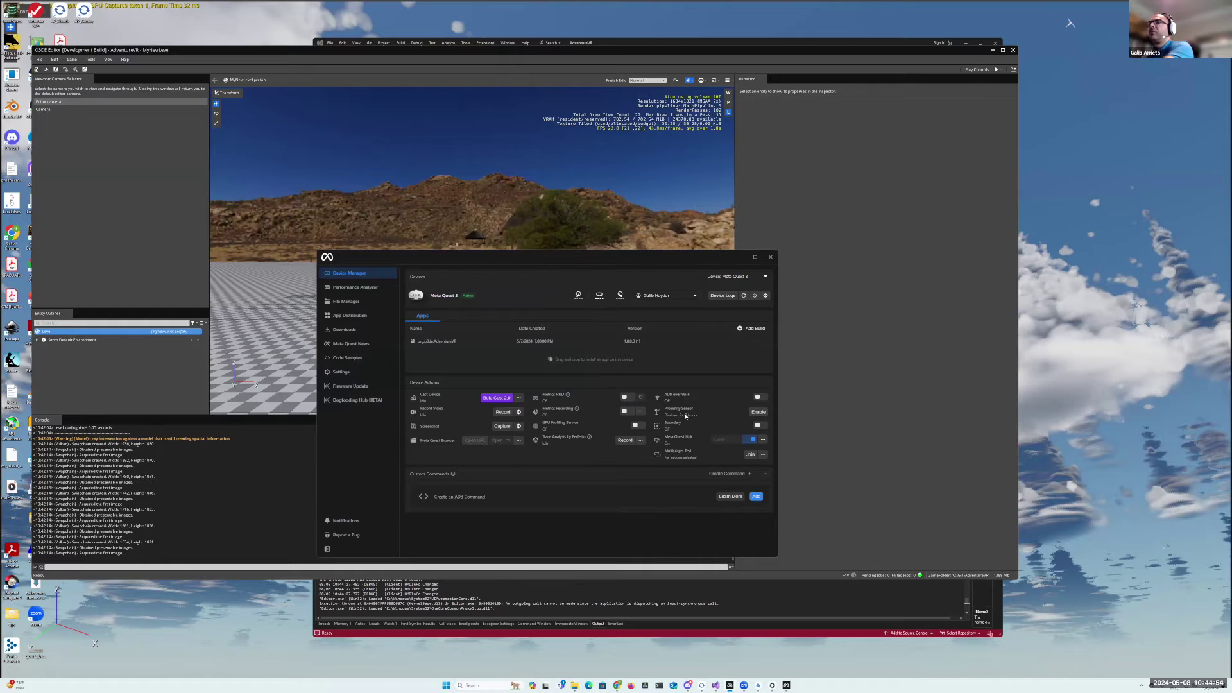
Play MyNewLevel in game mode with Ctrl+G, then exit back to editing with Esc.
left_click(853, 165)
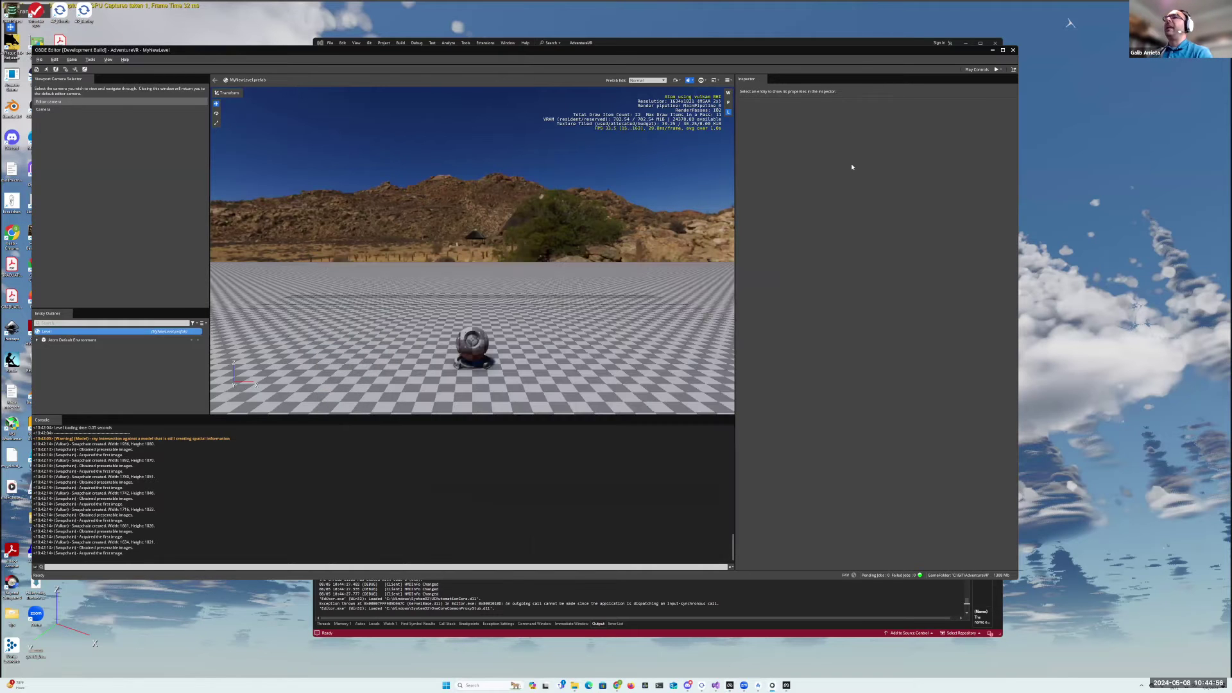
key("ctrl+g")
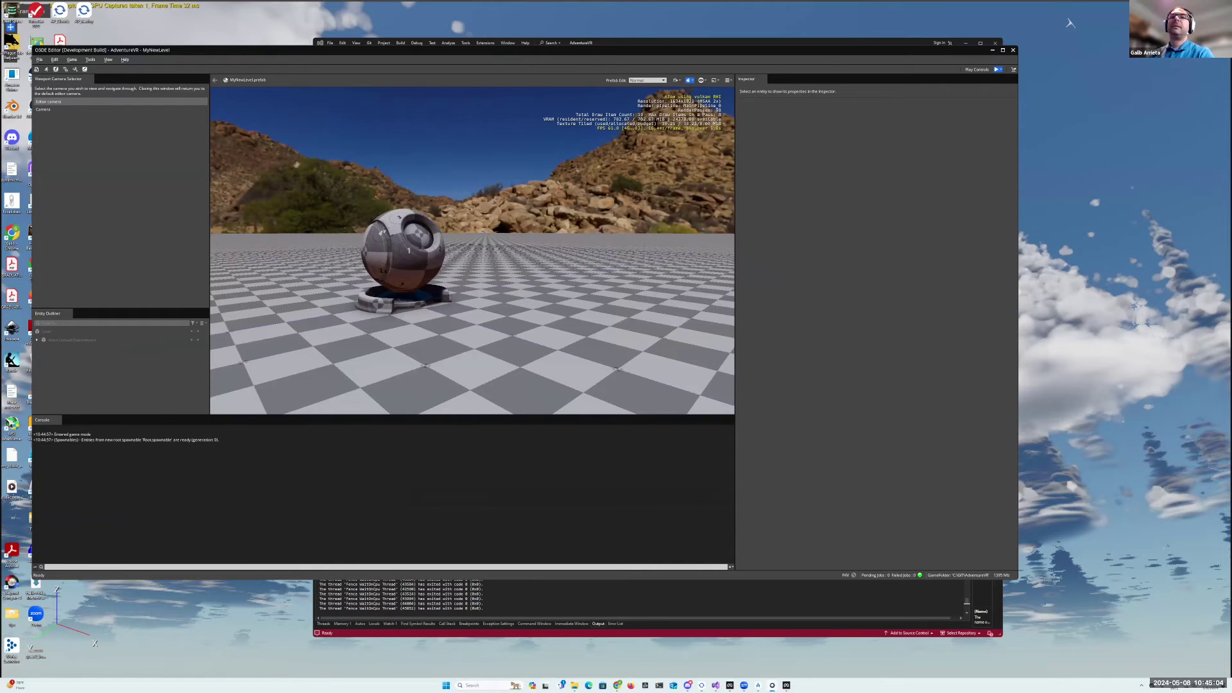
key("Escape")
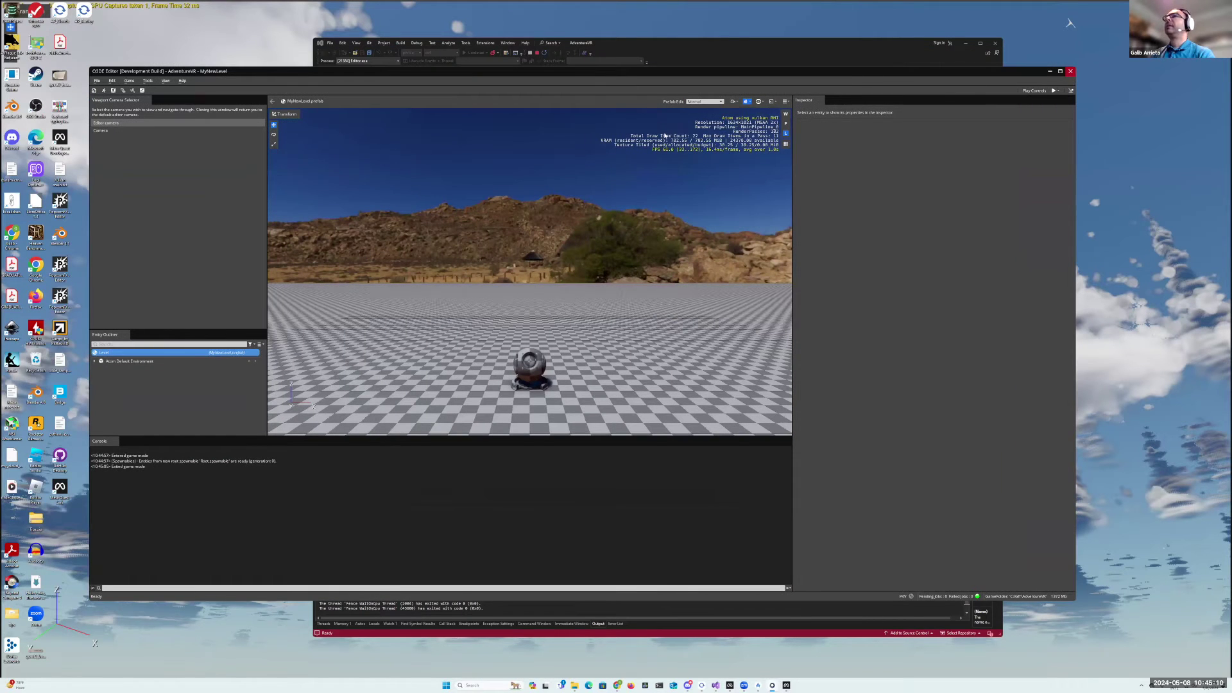
Close the O3DE Editor and relaunch it from Visual Studio's Local Windows Debugger.
left_click(1070, 71)
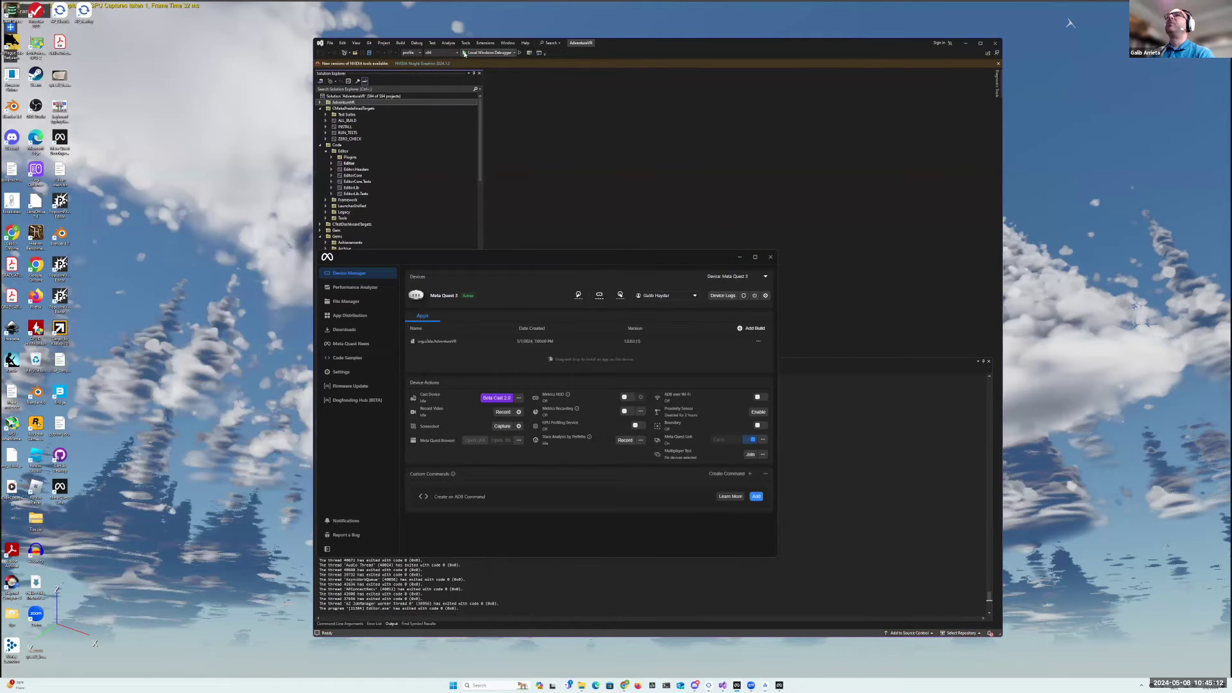
left_click(465, 53)
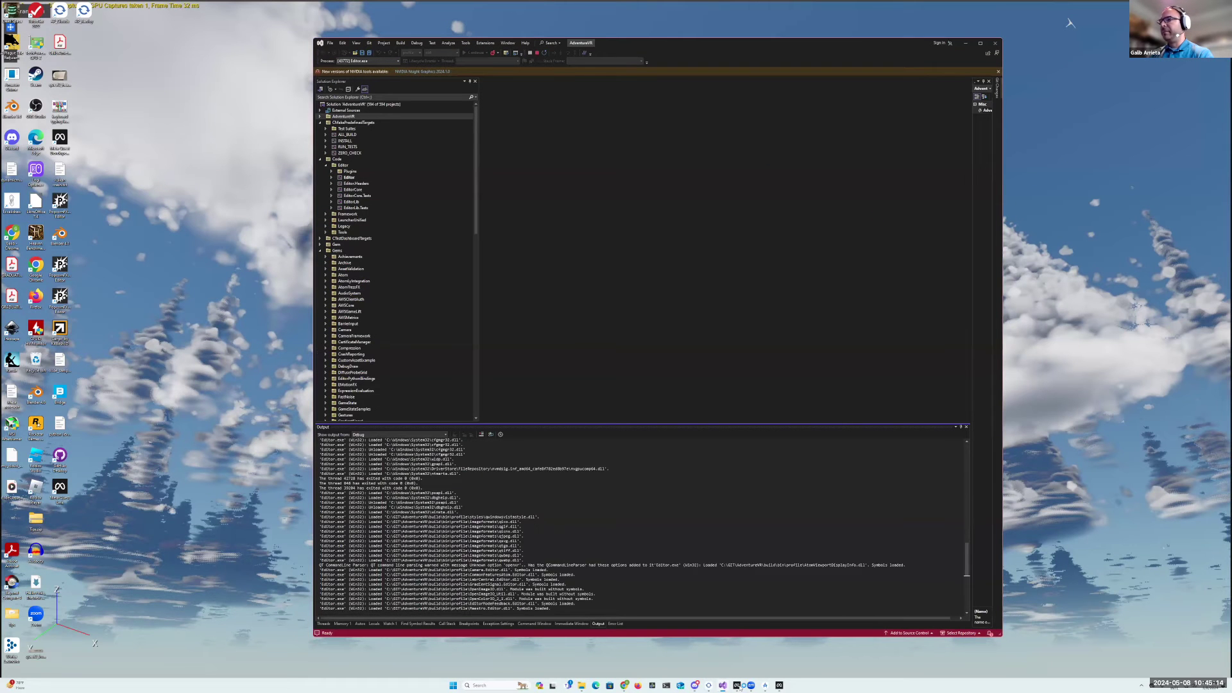
mouse_move(780, 686)
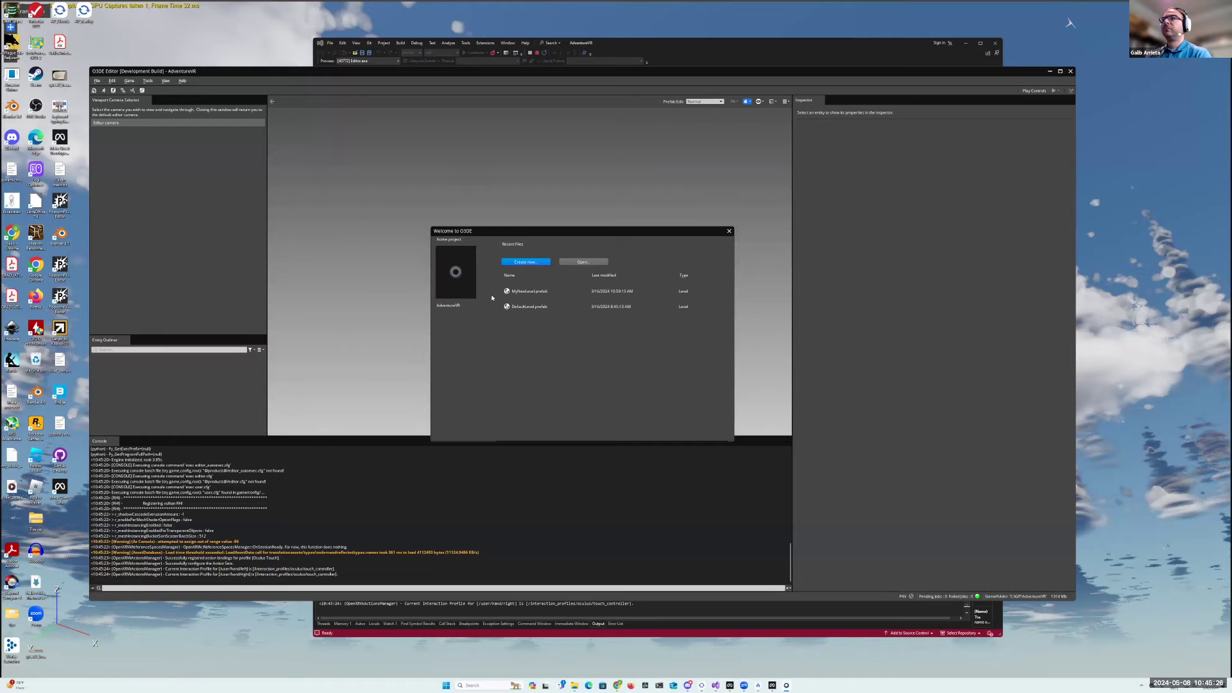
Open MyNewLevel.prefab, run it with Play Controls' Play, then exit game mode with Esc.
double_click(503, 294)
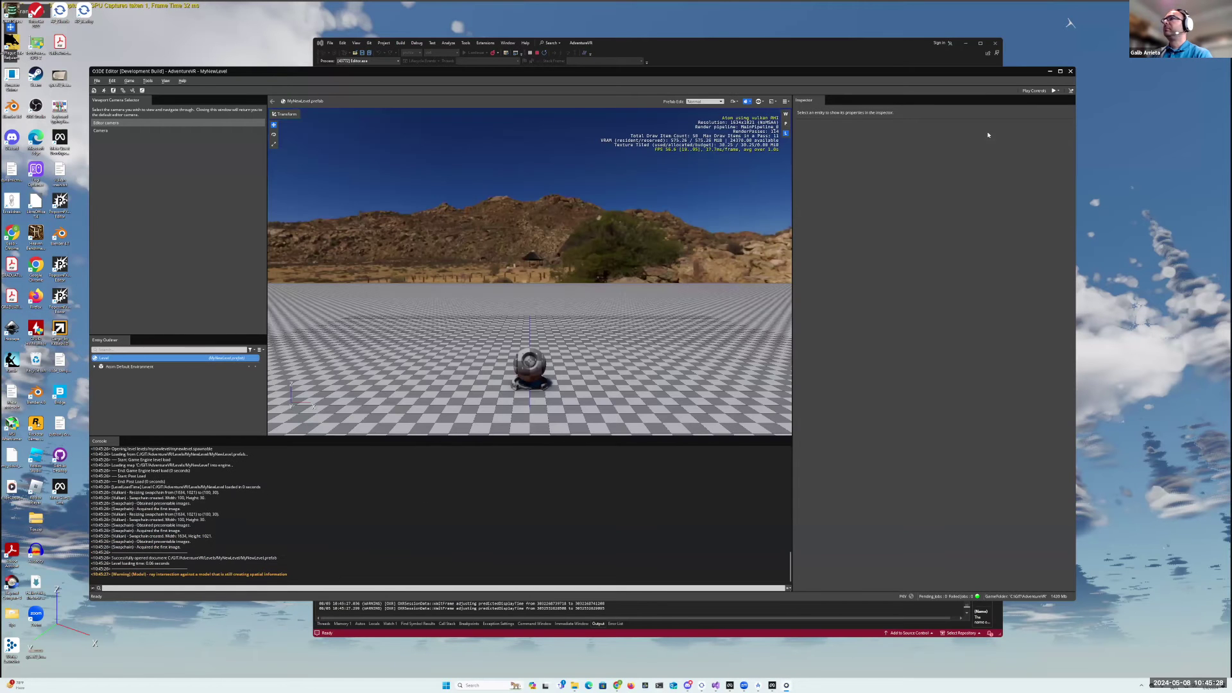
left_click(1054, 91)
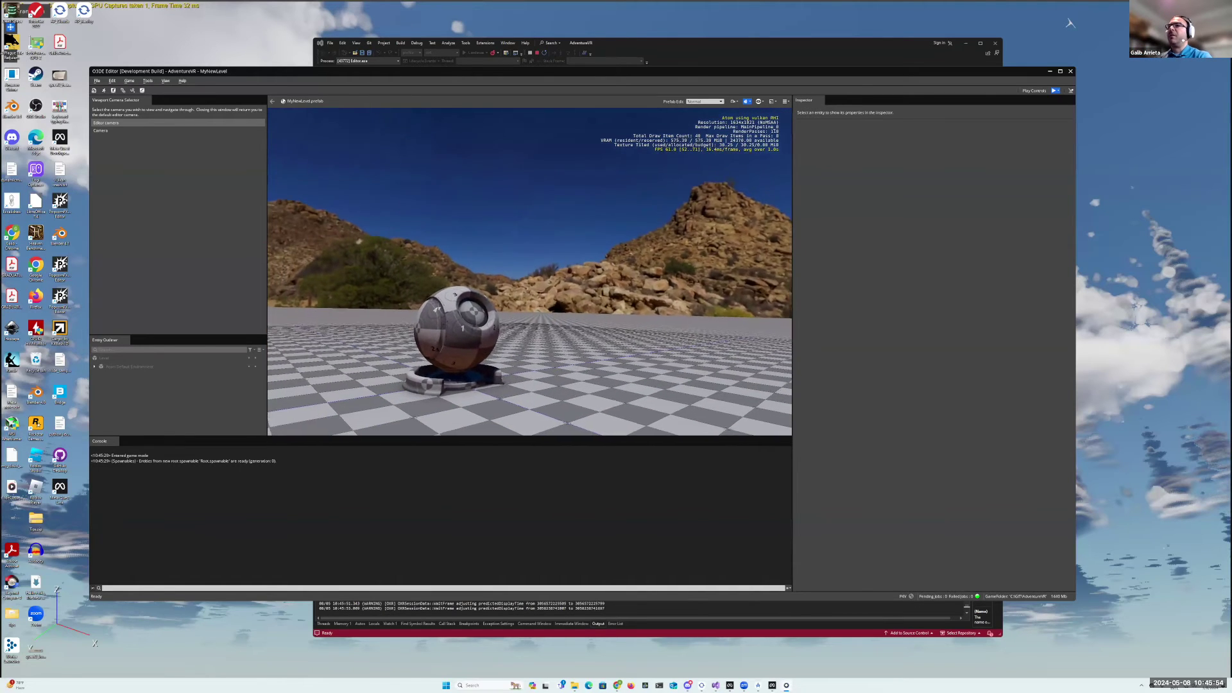
key("Escape")
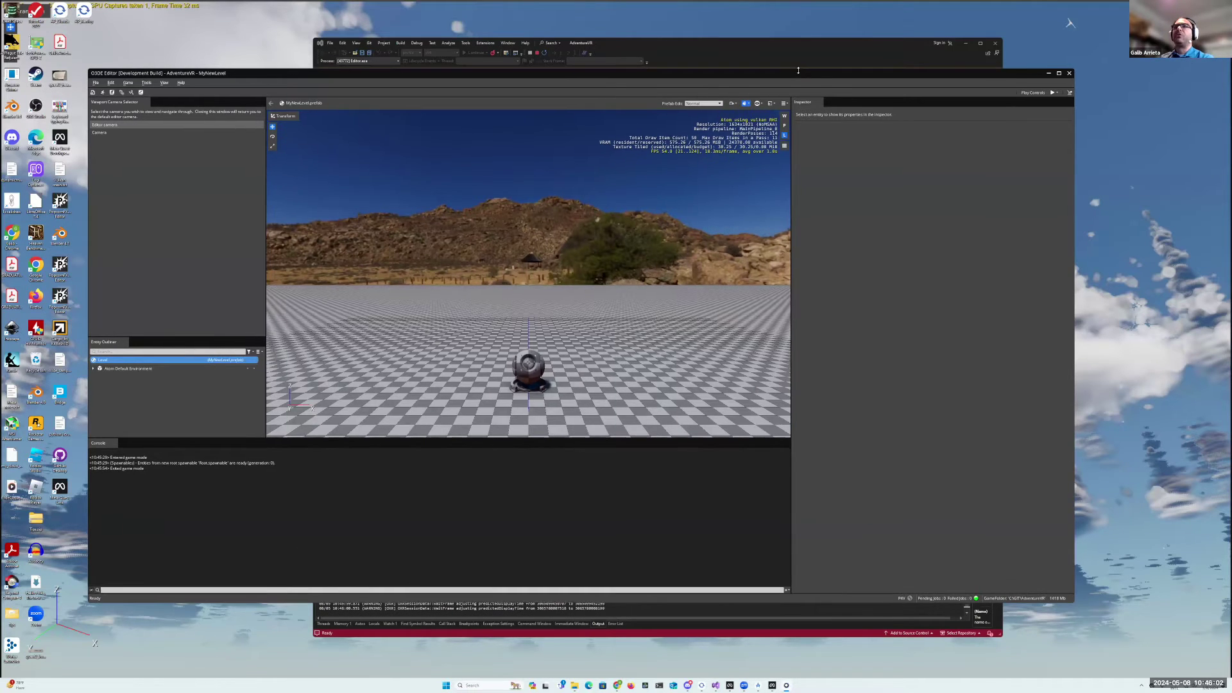
Bring up the Meta Quest Link app and toggle Meta Quest Link off in Device Actions.
left_click_drag(798, 75, 797, 77)
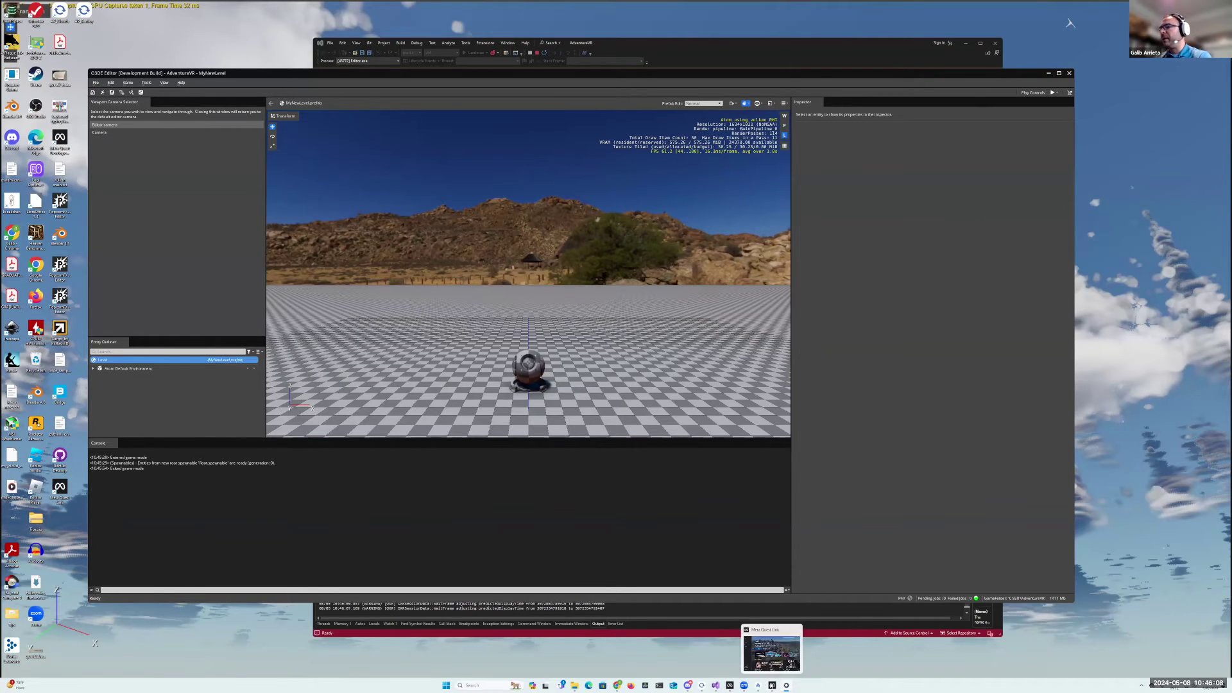
left_click(730, 685)
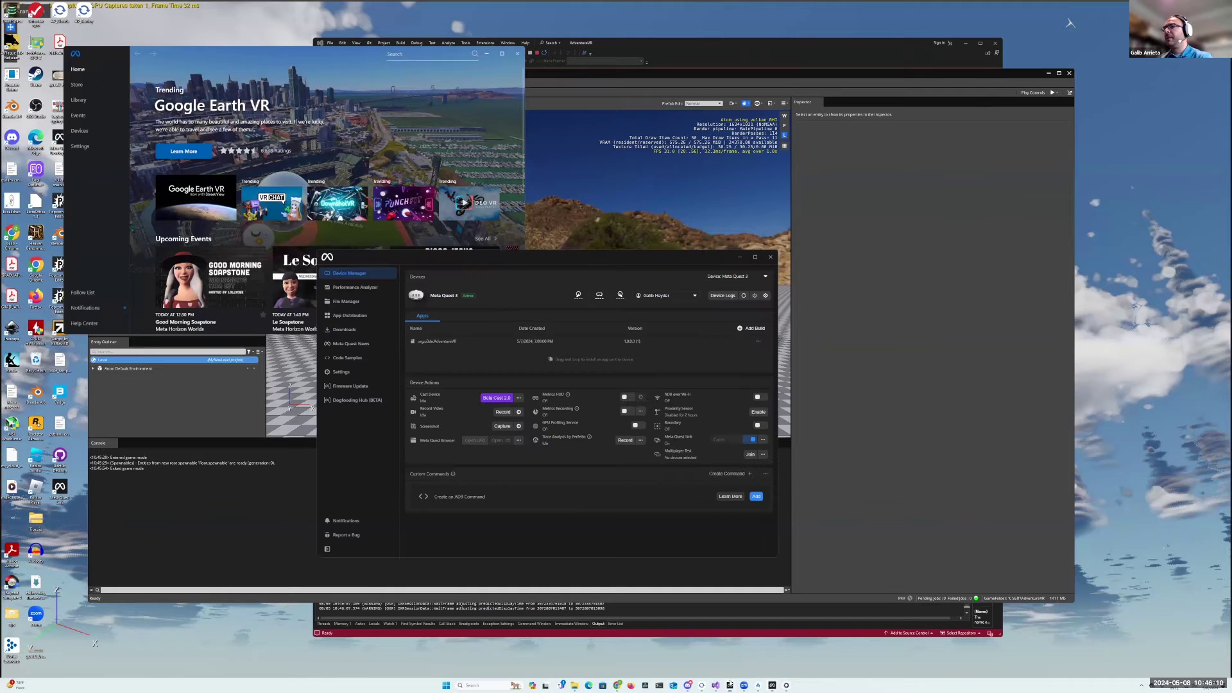
left_click(749, 442)
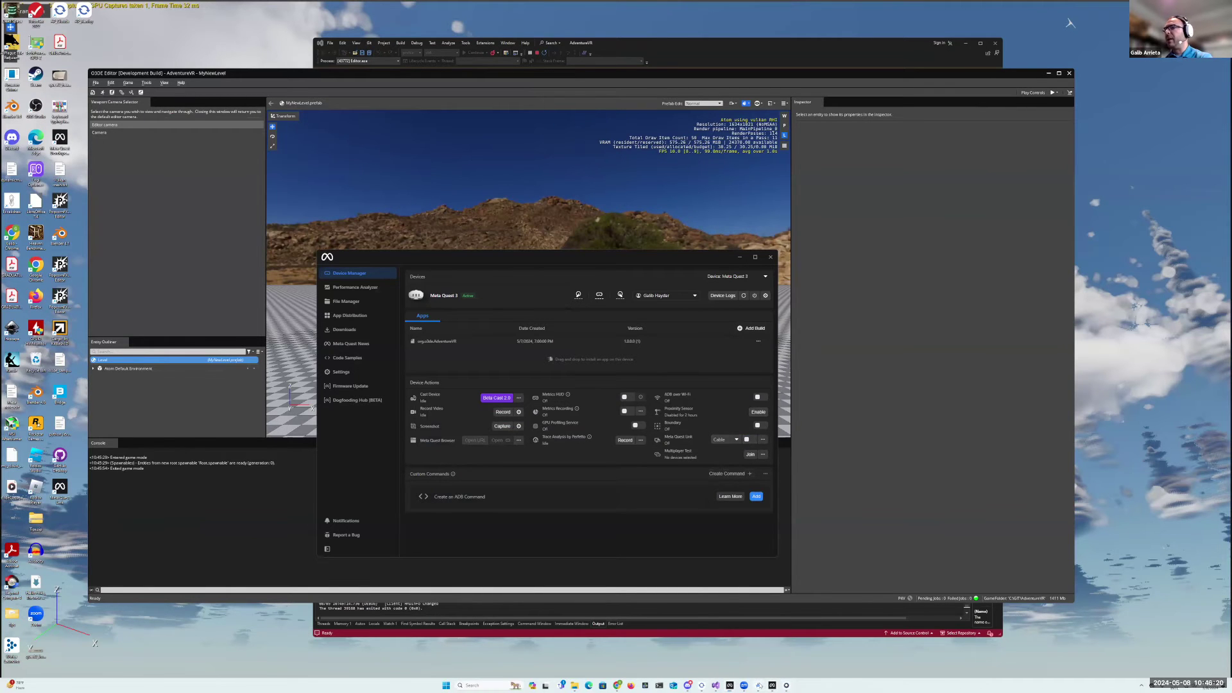
Run AdventureVR on the Quest 3 from Android Studio and show its Logcat output.
left_click(759, 686)
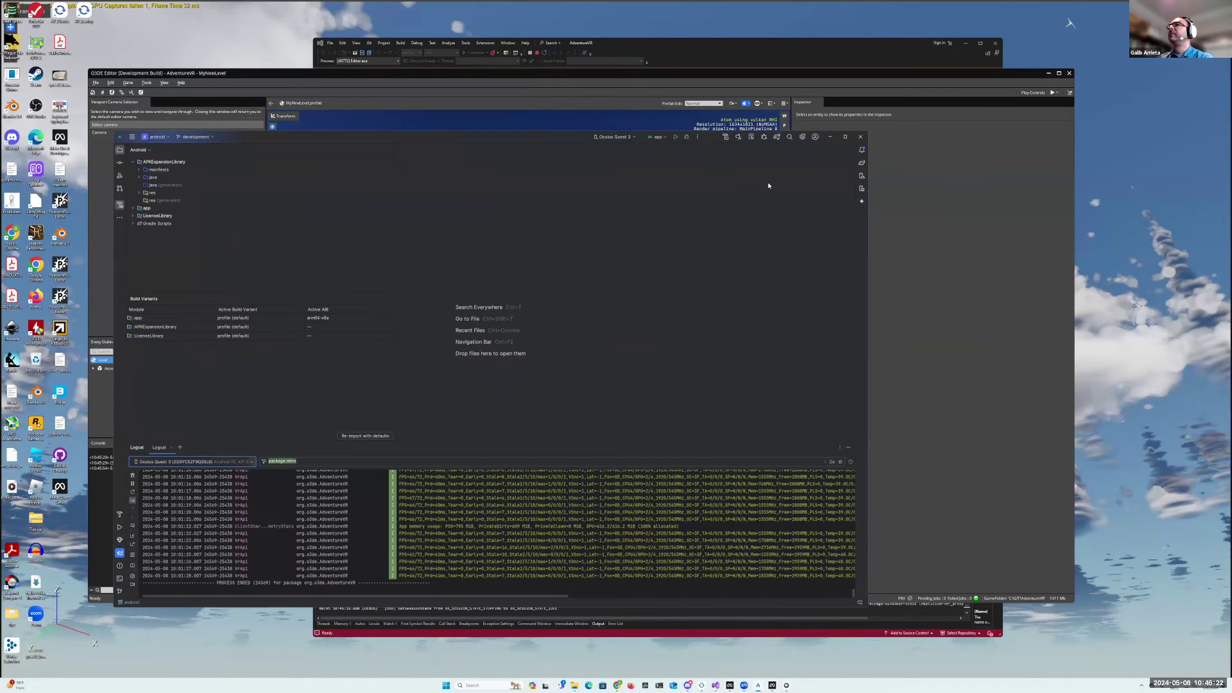
left_click(677, 136)
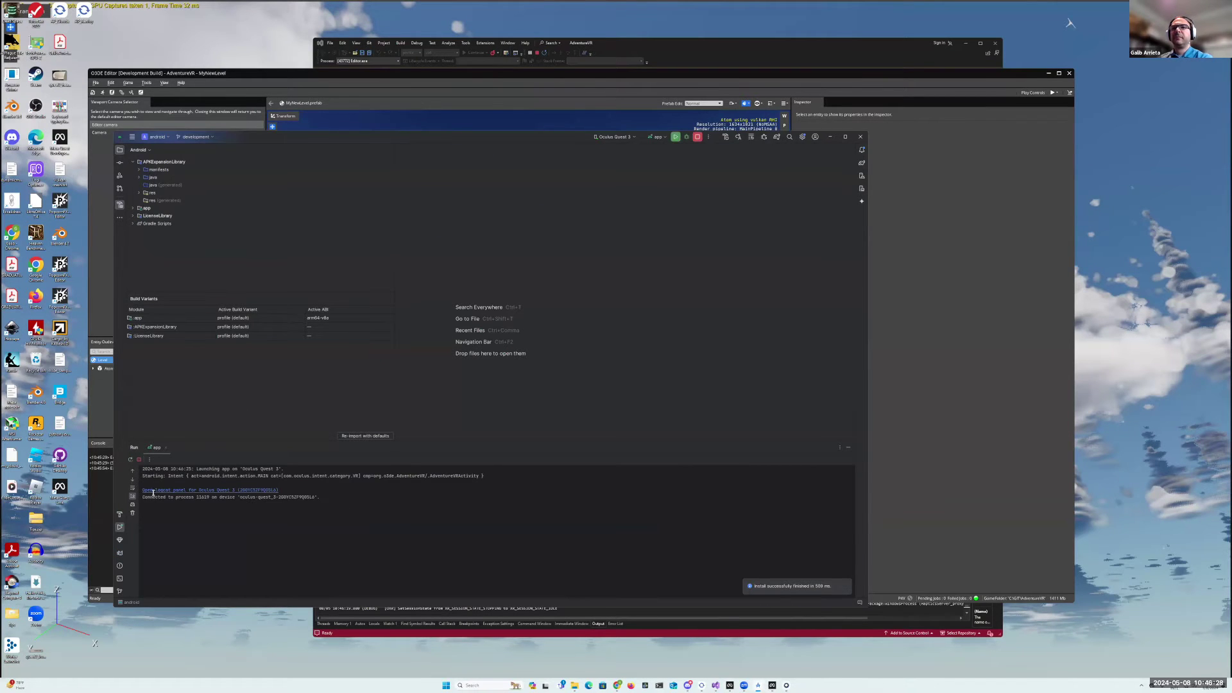
left_click(120, 554)
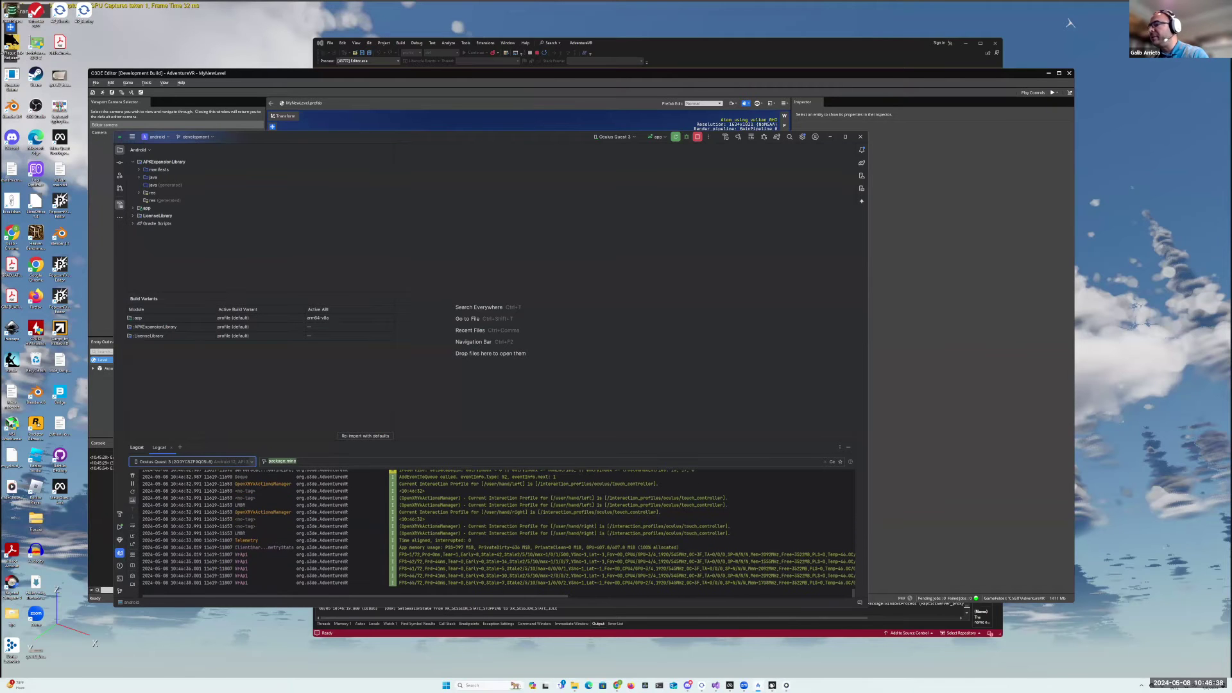
Bring Developer Hub forward and open Performance Analyzer for the Quest 3.
mouse_move(773, 686)
left_click(772, 651)
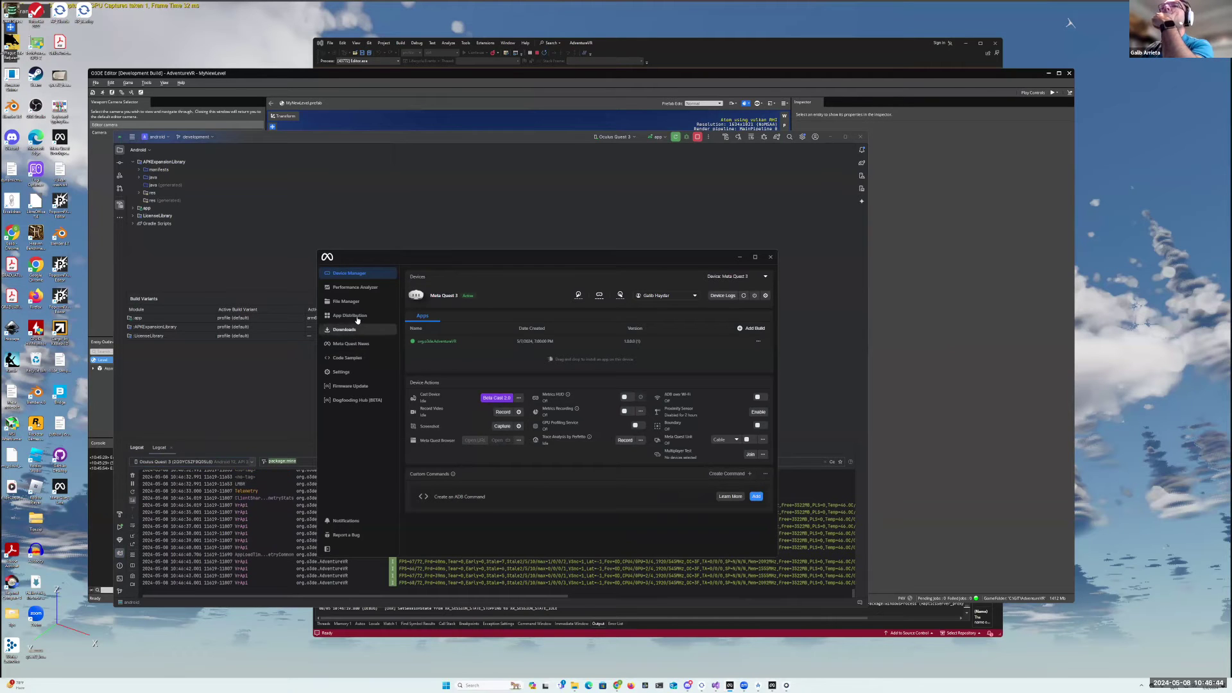
left_click(358, 288)
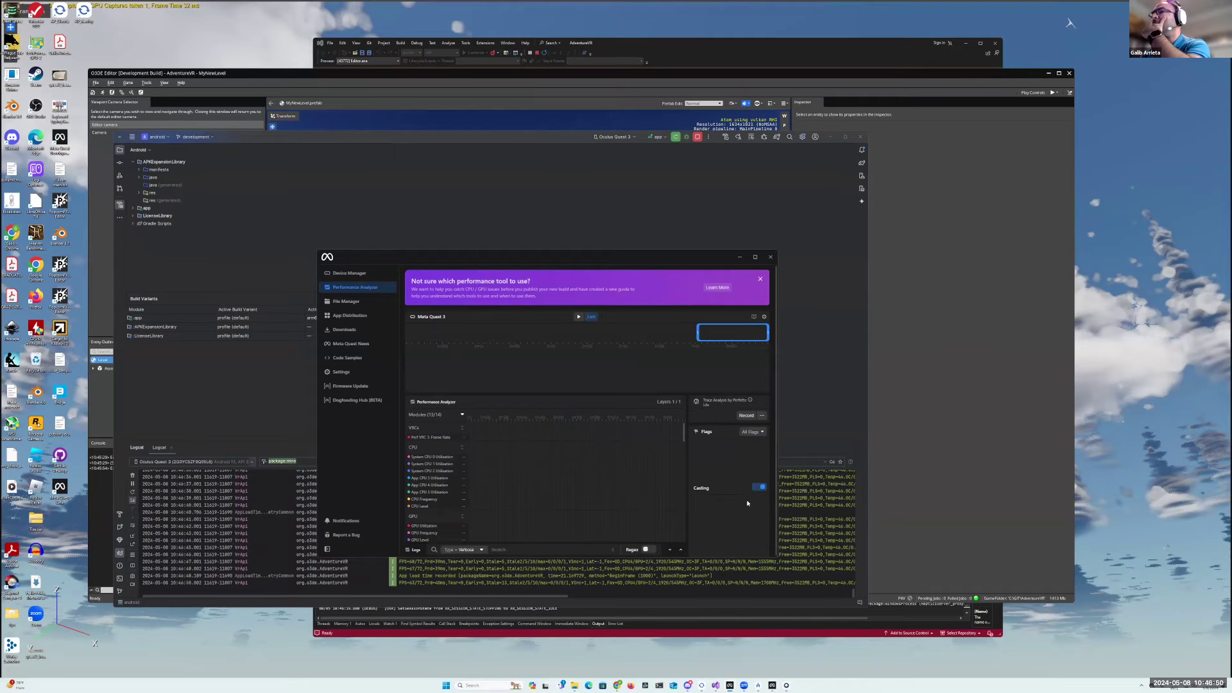
Dismiss the performance-tool suggestion banner and toggle headset casting off and back on.
left_click(761, 279)
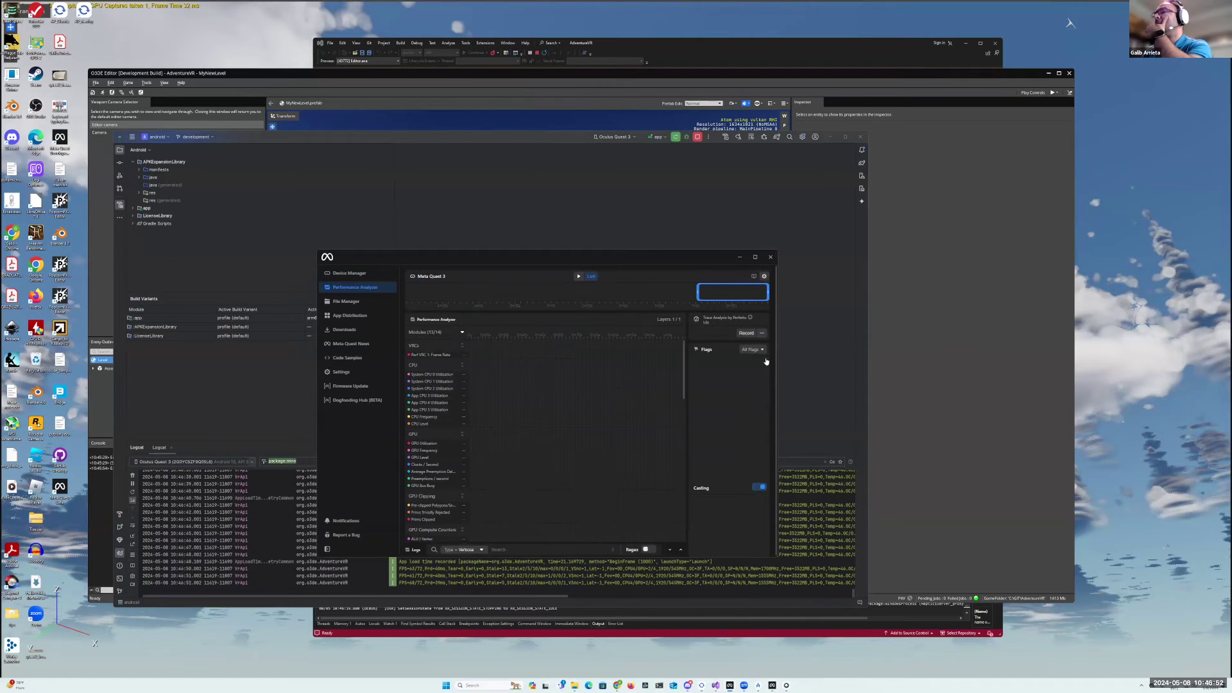
left_click(759, 489)
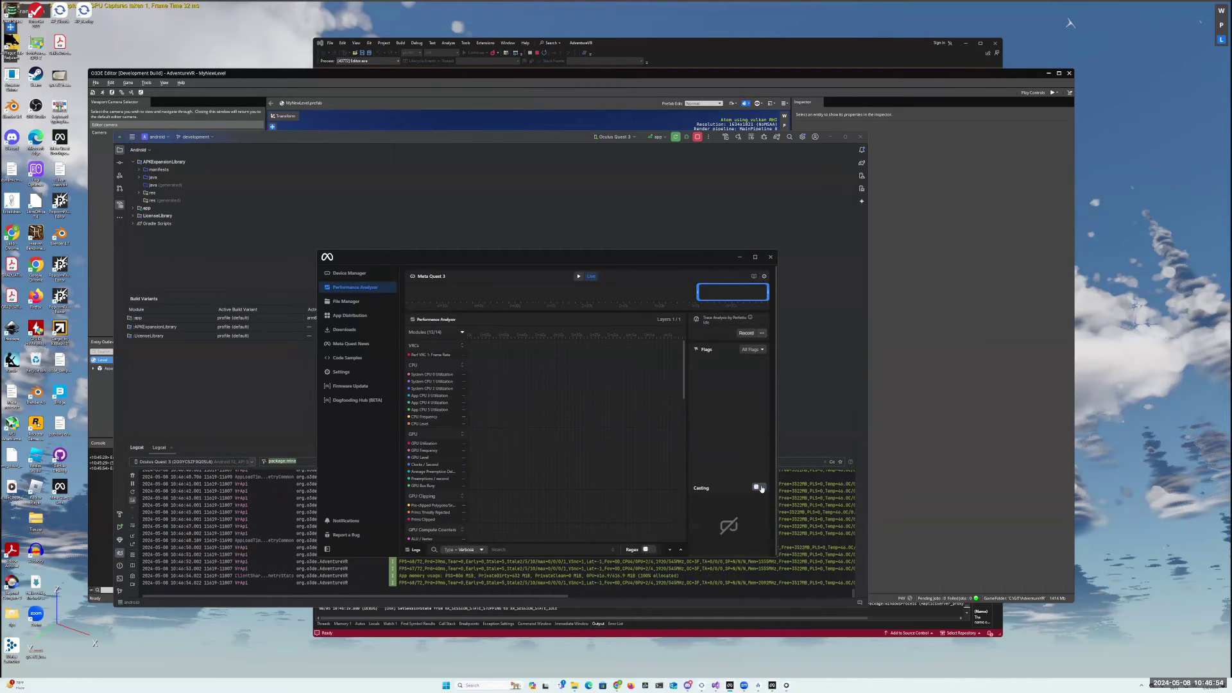
left_click(759, 488)
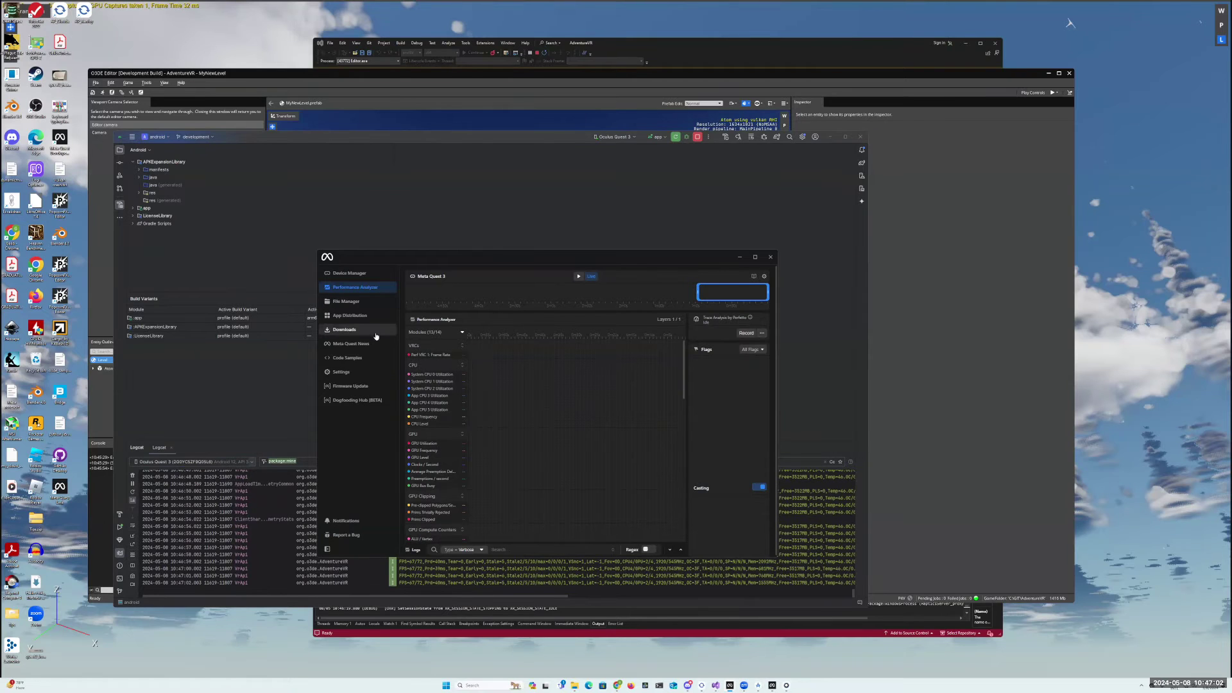
Switch on the Quest 3's Metrics HUD and GPU Profiling Service, then return to Performance Analyzer's live graphs.
left_click(348, 273)
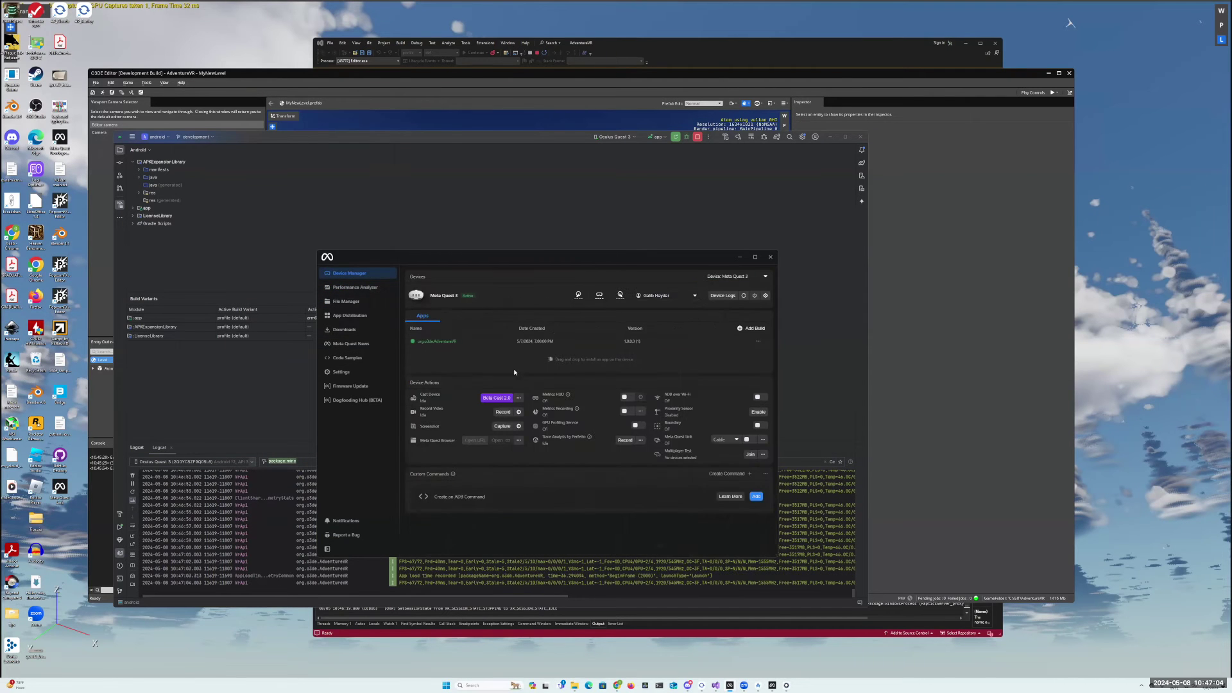
left_click(626, 397)
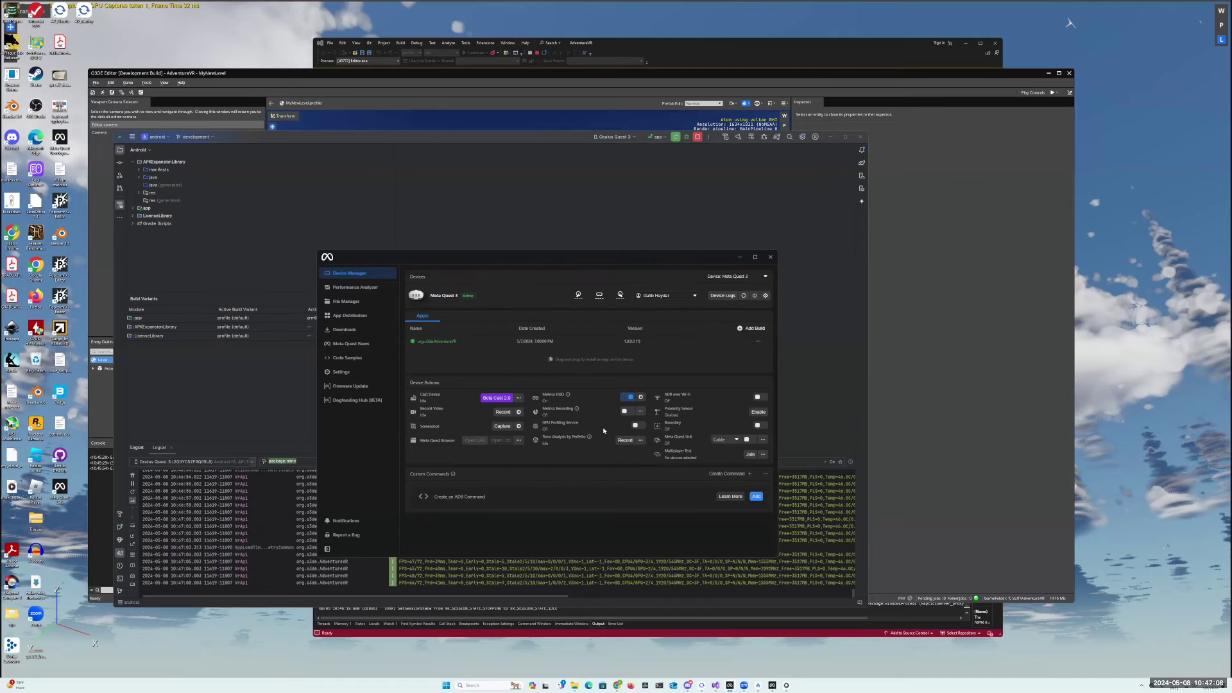
left_click(641, 426)
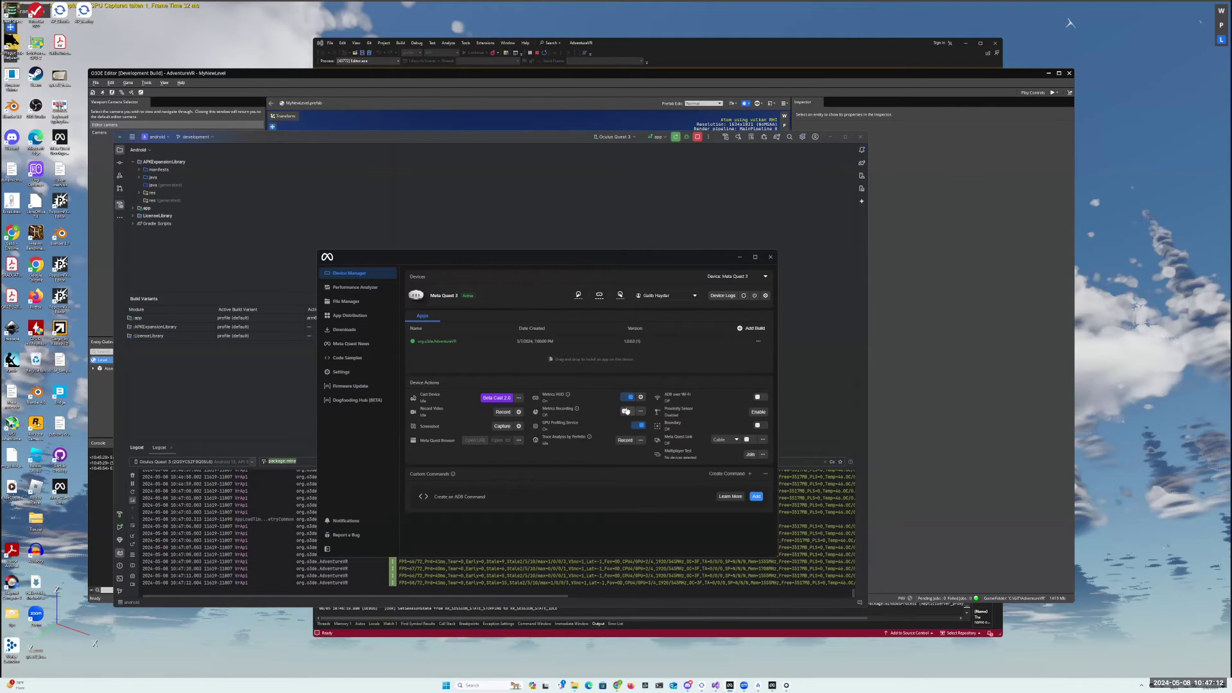
left_click(340, 289)
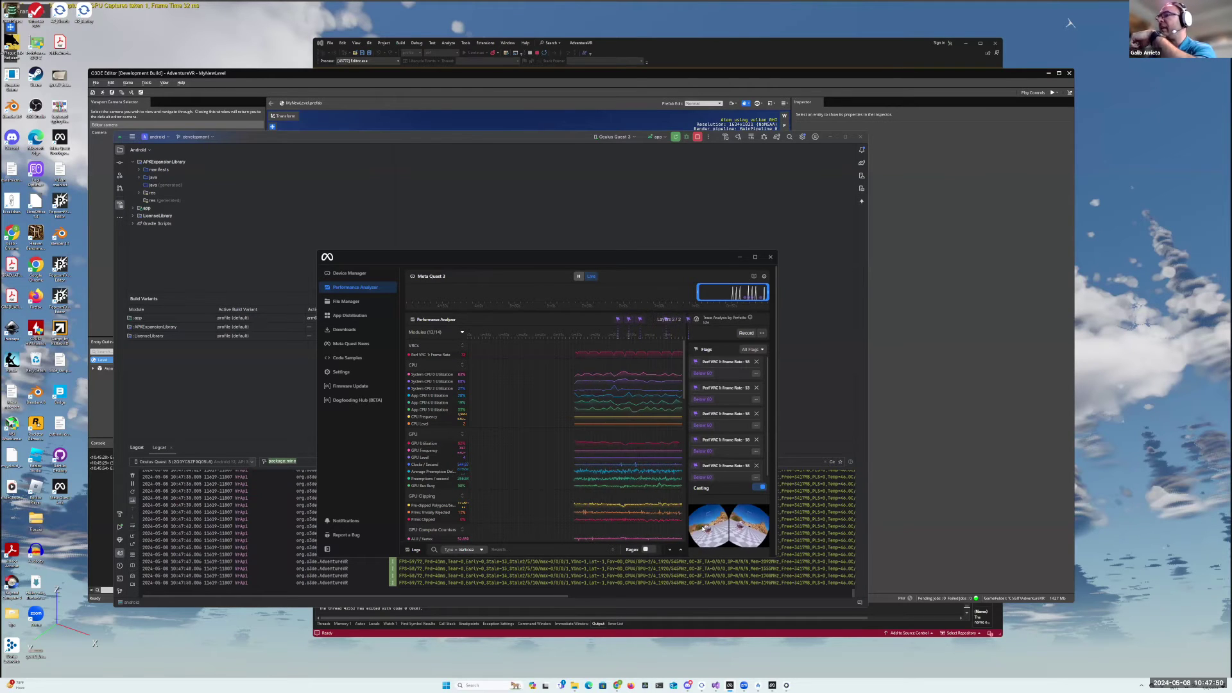
Duplicate the Shader Ball entity, raise the copy on Z atop the original, and save MyNewLevel.
left_click(567, 84)
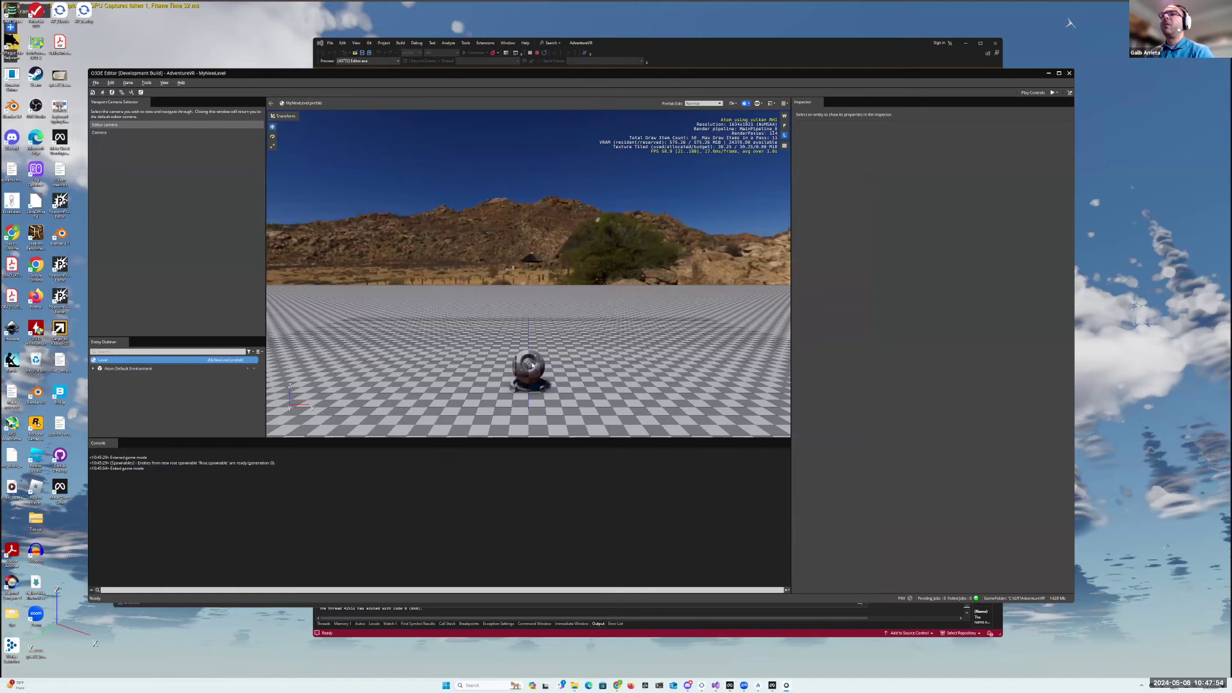
left_click(533, 365)
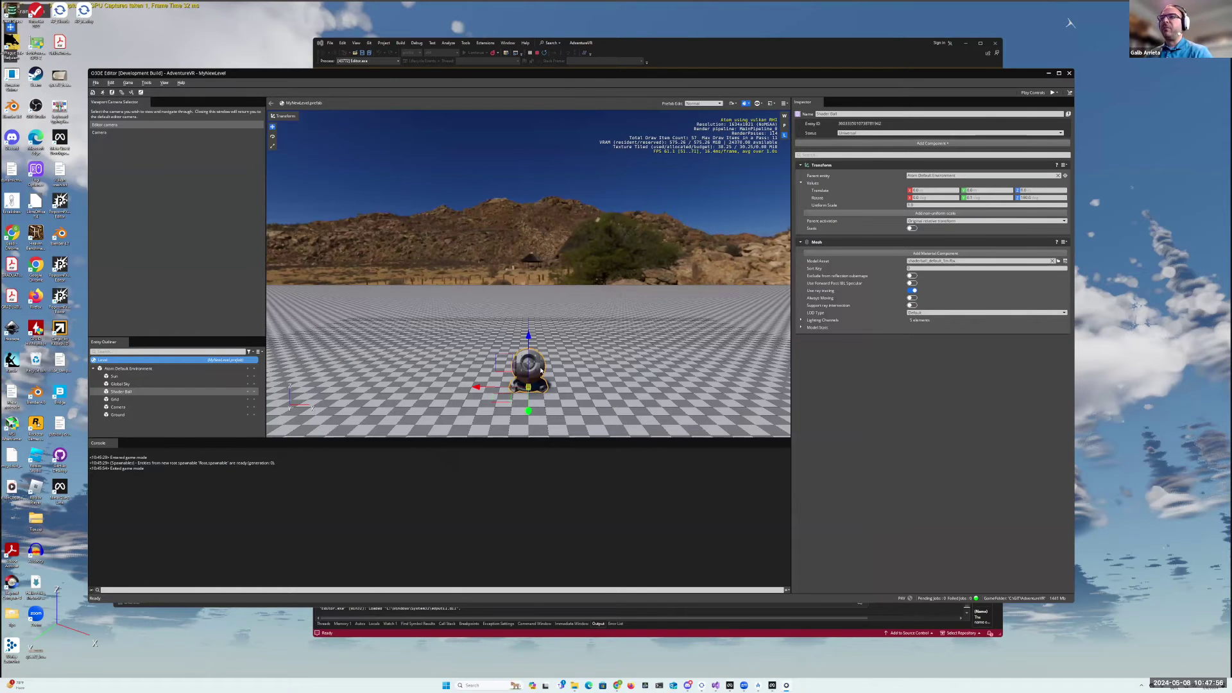
right_click(153, 391)
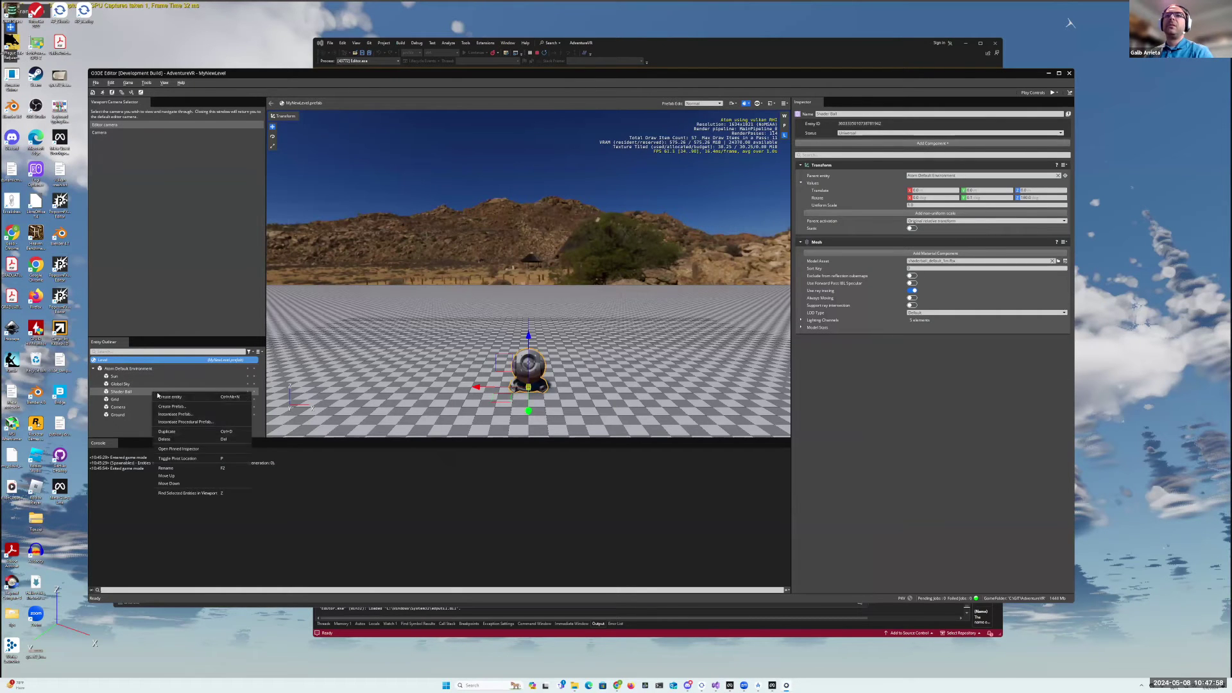
left_click(174, 431)
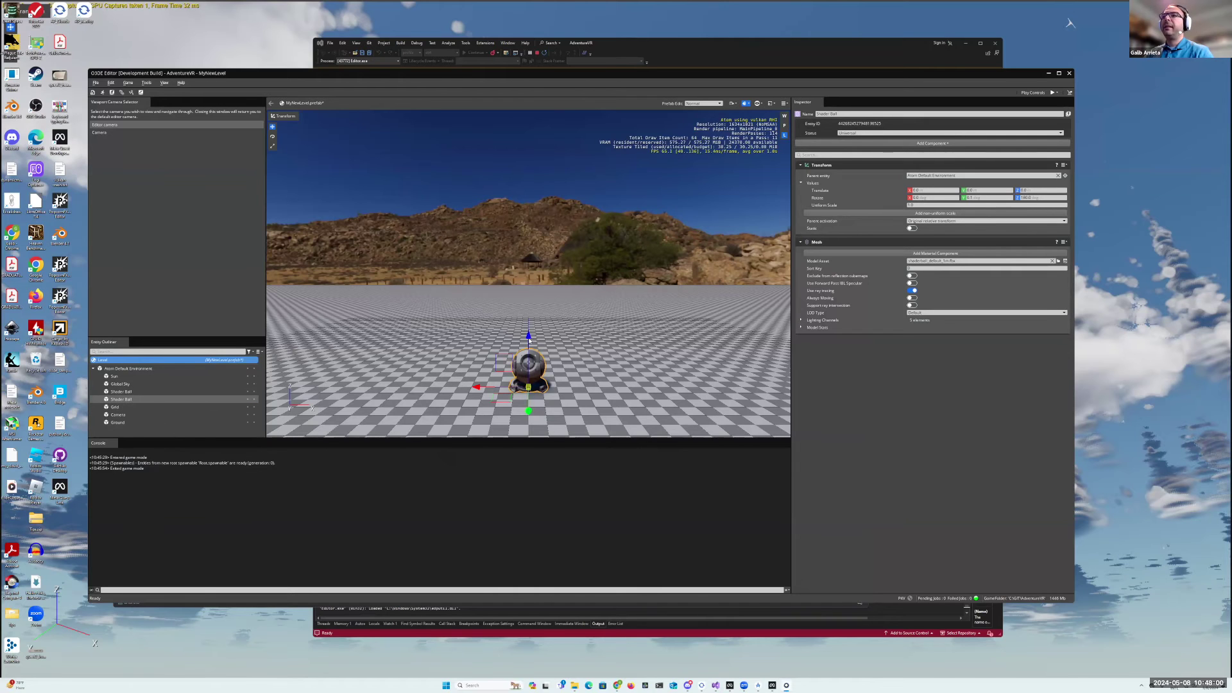
left_click_drag(529, 341, 527, 313)
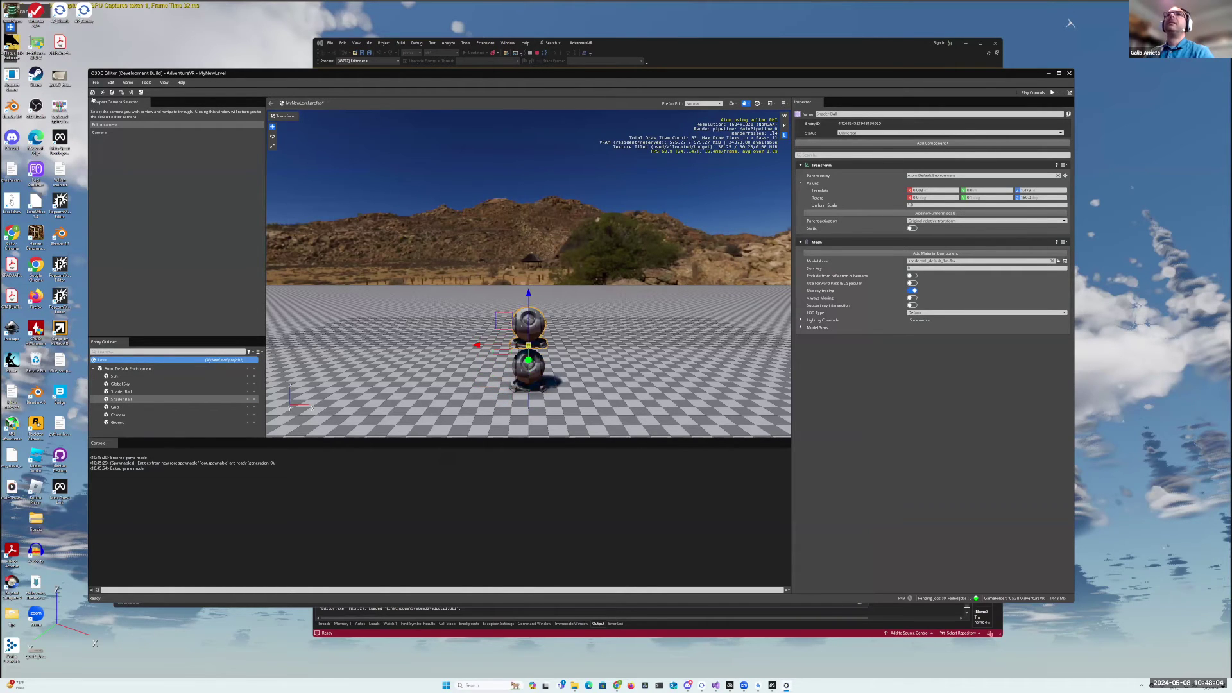
left_click(96, 84)
left_click(152, 171)
Rebuild AdventureVR in Android Studio and deploy it to the Oculus Quest 3.
mouse_move(753, 686)
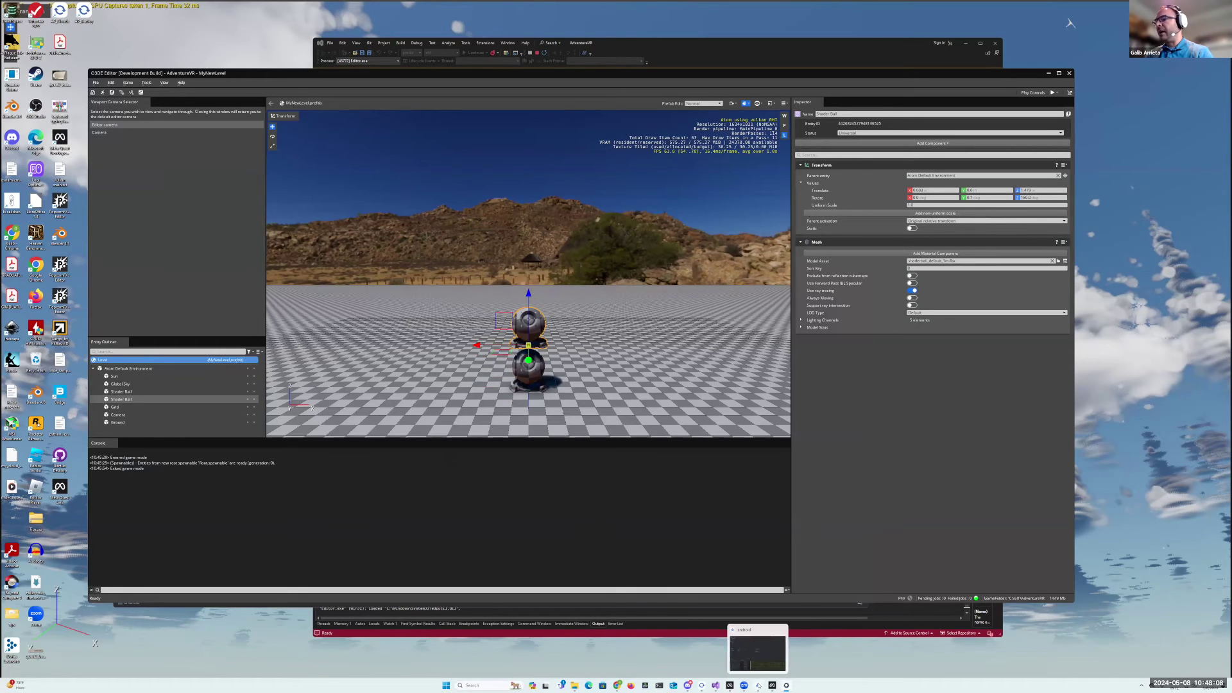
left_click(758, 652)
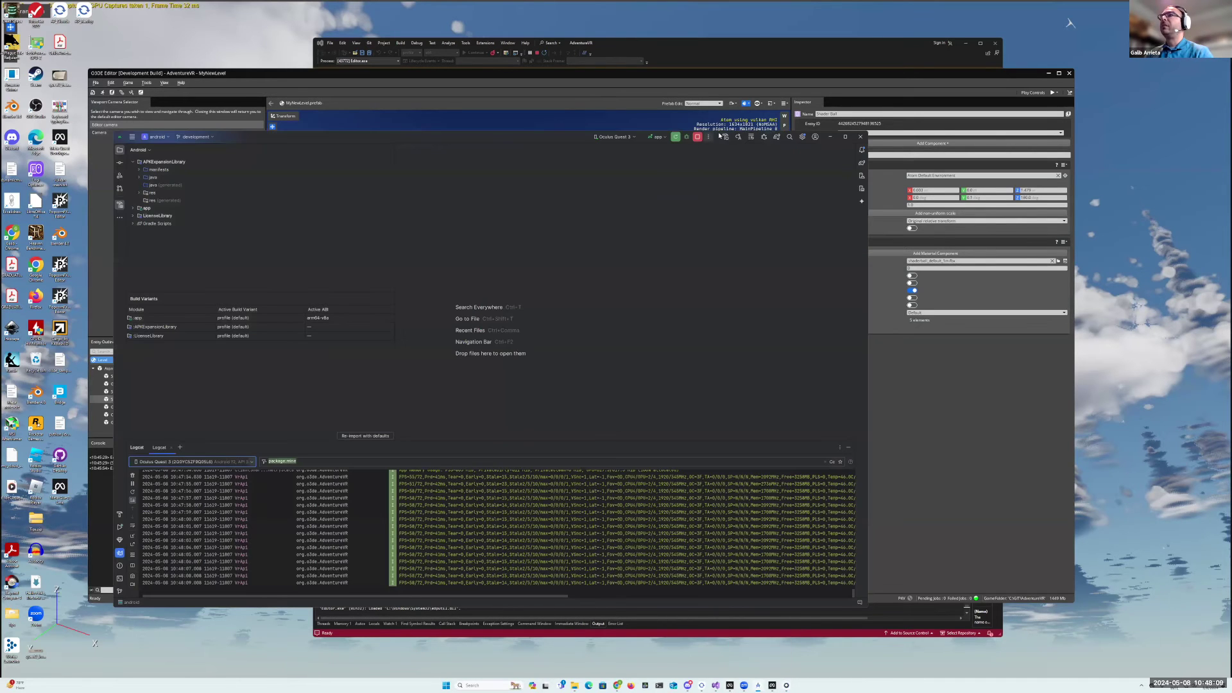
left_click(675, 137)
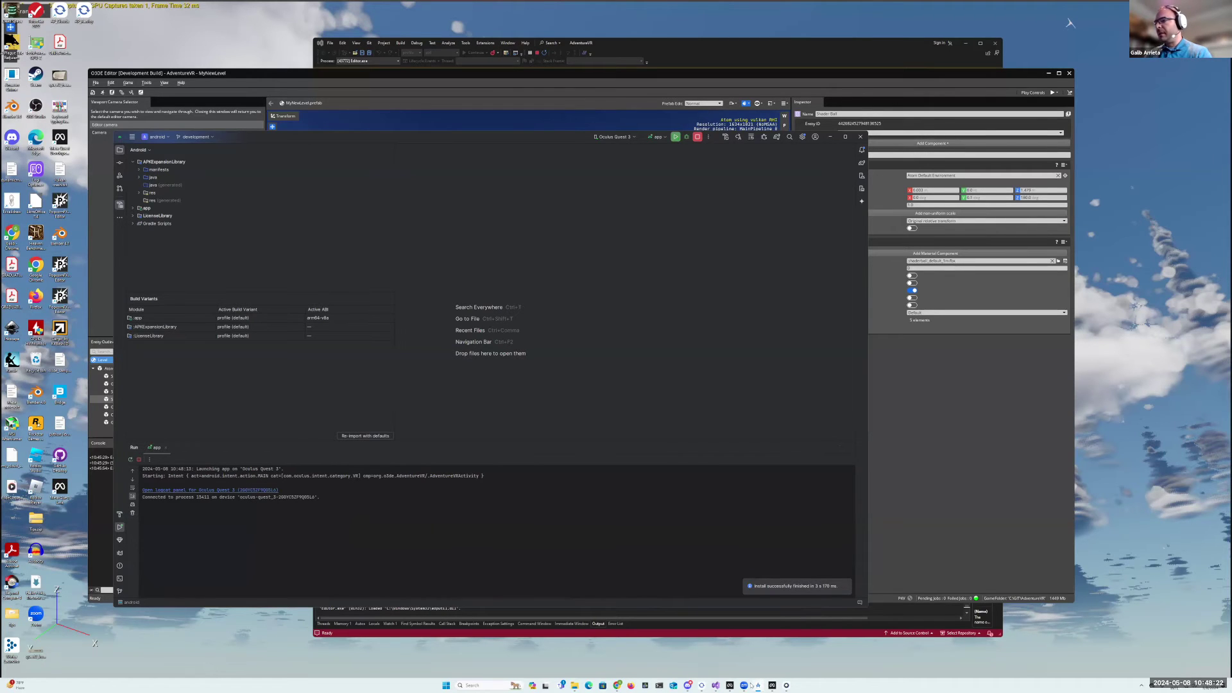
Return to Meta Quest Developer Hub's Performance Analyzer to watch live CPU, GPU and frame-rate graphs.
mouse_move(745, 684)
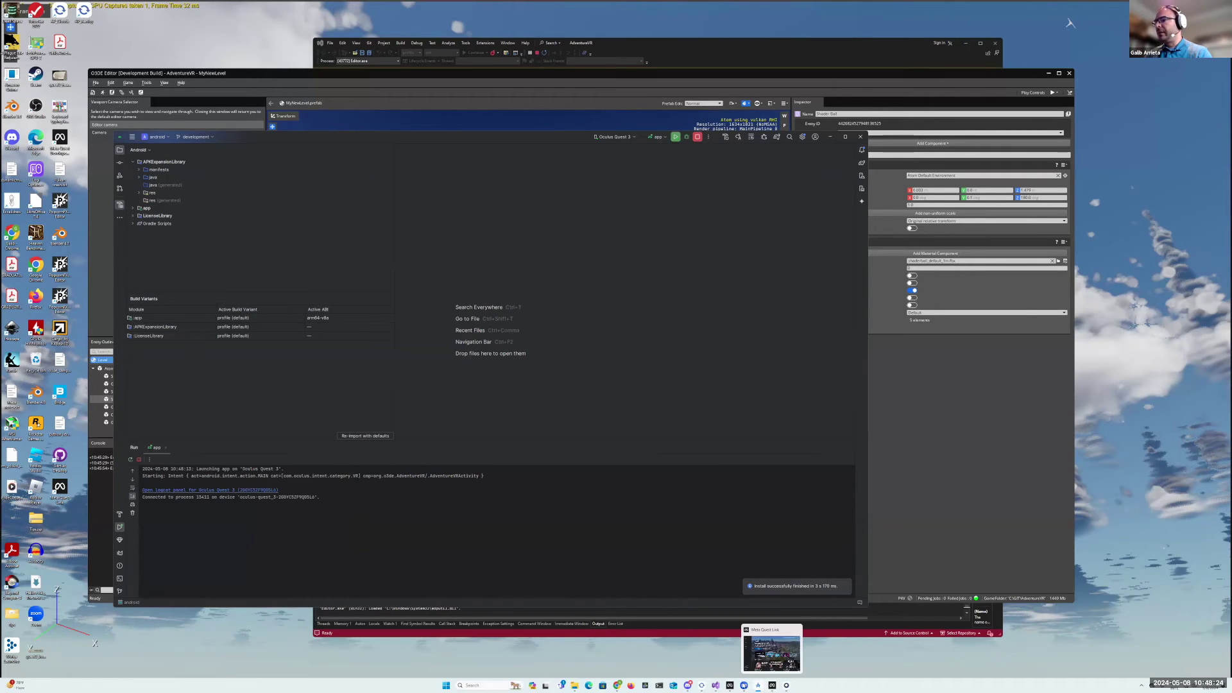
left_click(772, 652)
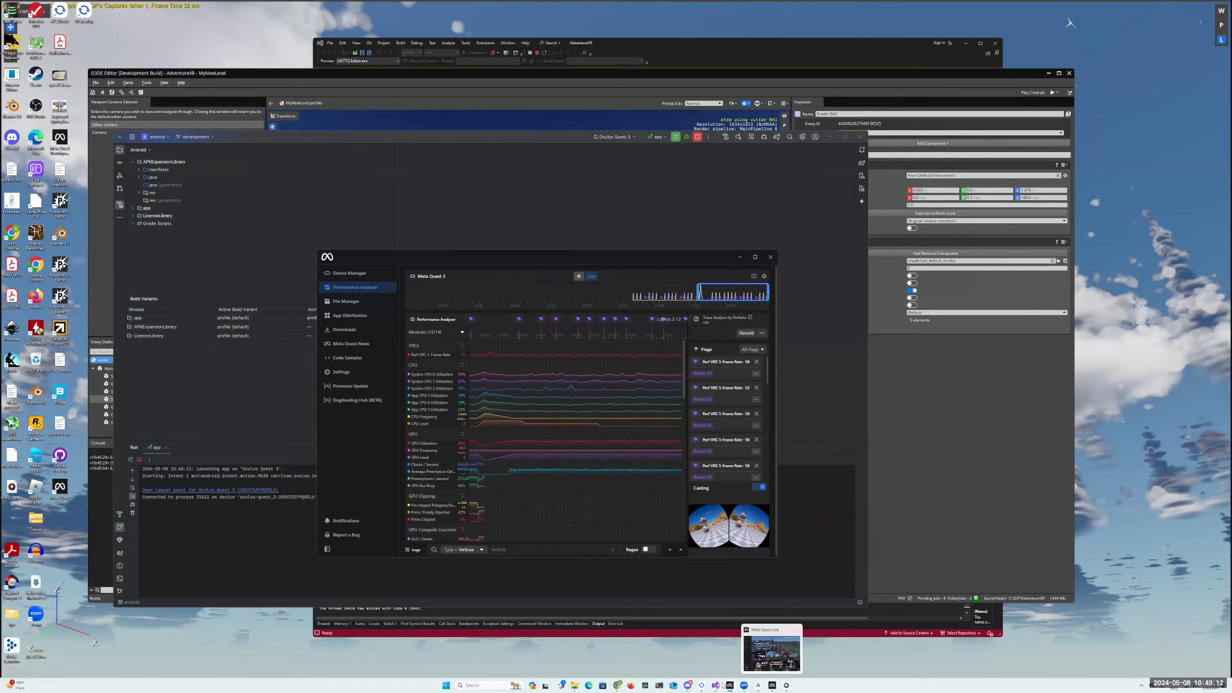
mouse_move(713, 686)
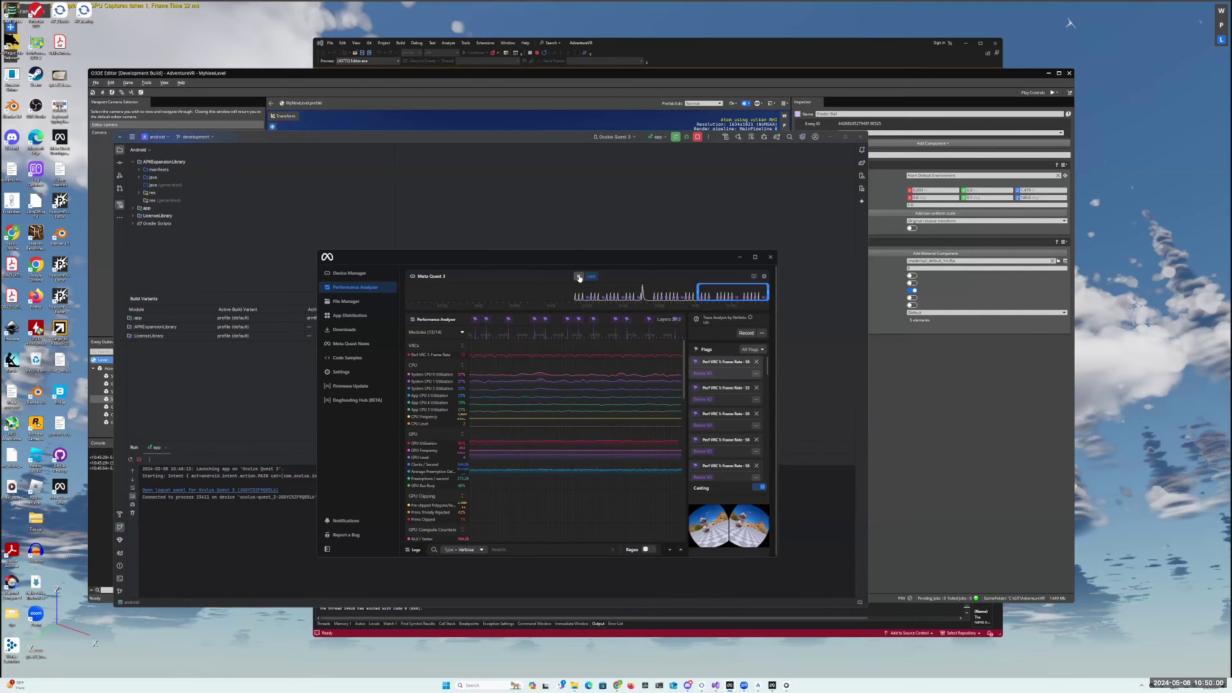
Shift the Meta Quest Developer Hub window slightly left and up while metrics keep recording.
left_click_drag(616, 254, 553, 244)
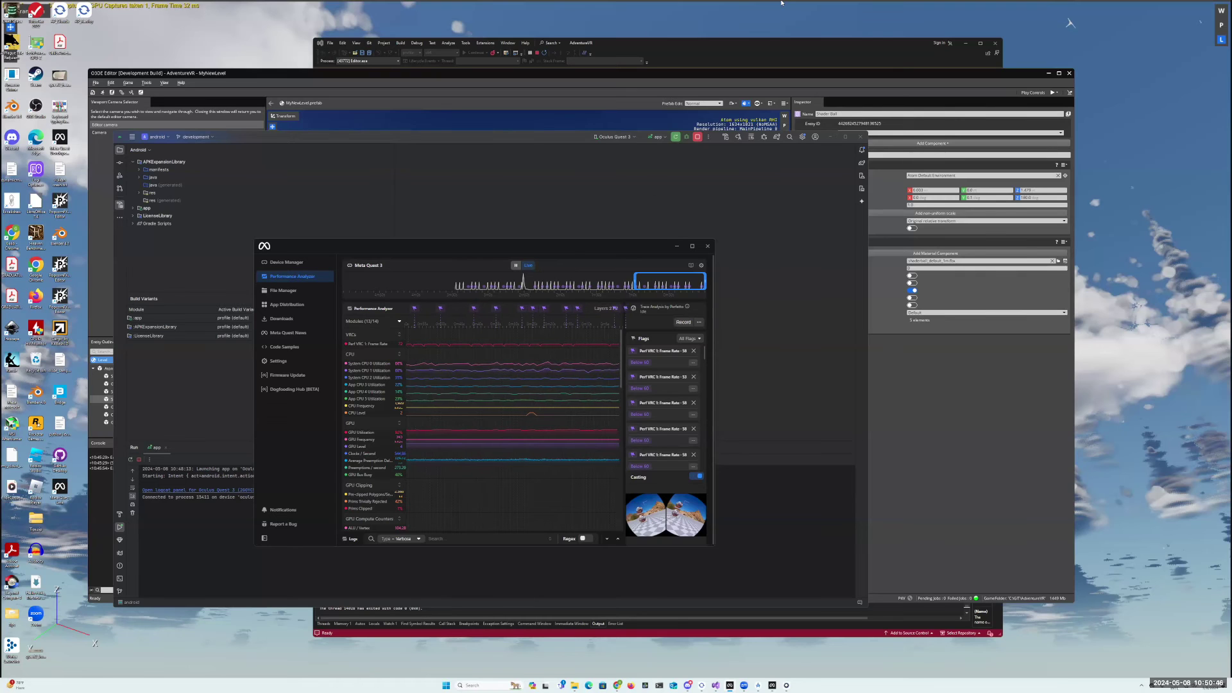
left_click(745, 51)
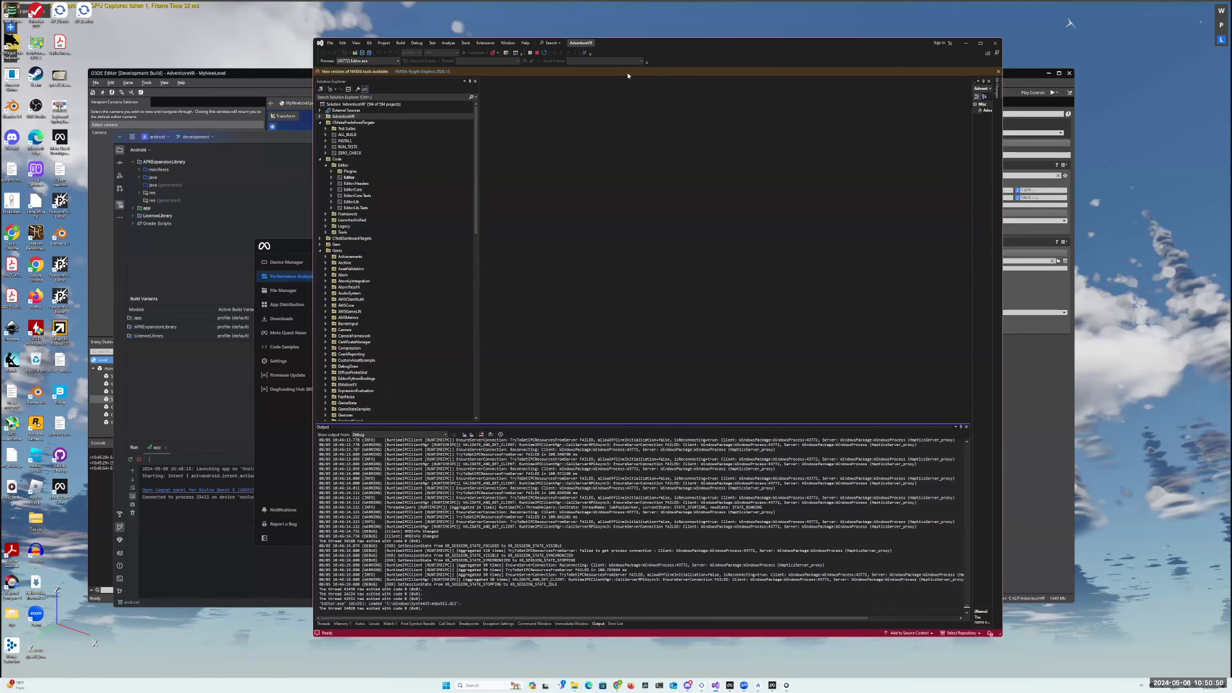
left_click(299, 464)
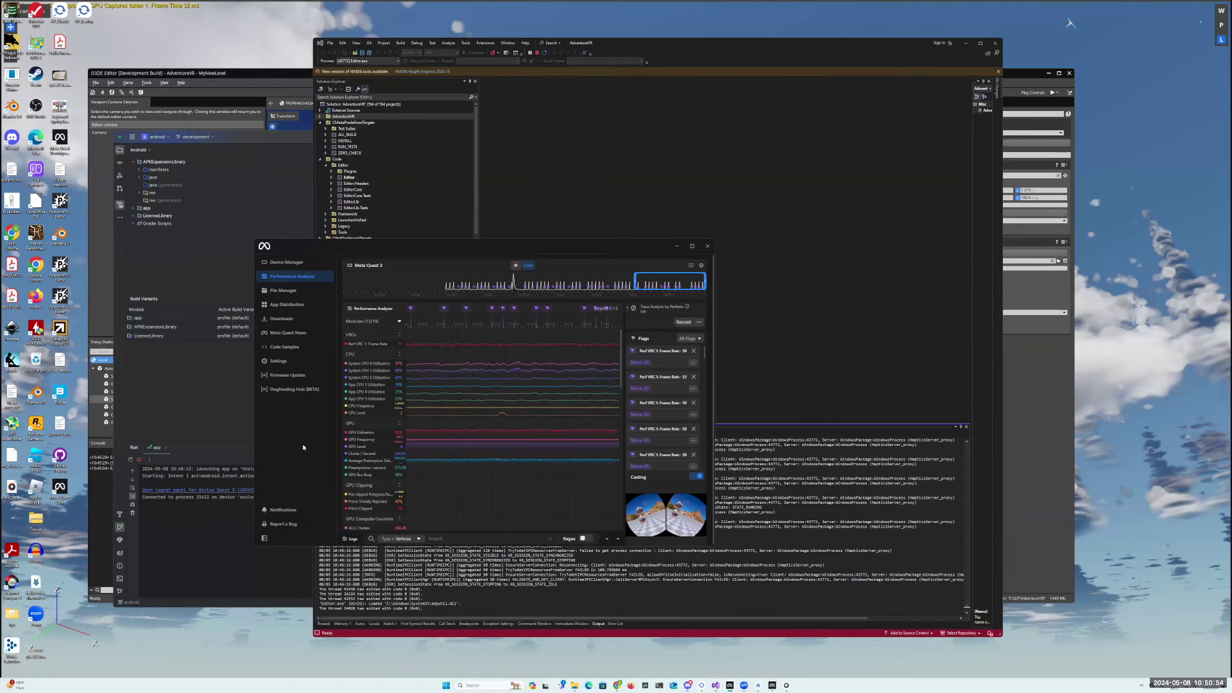